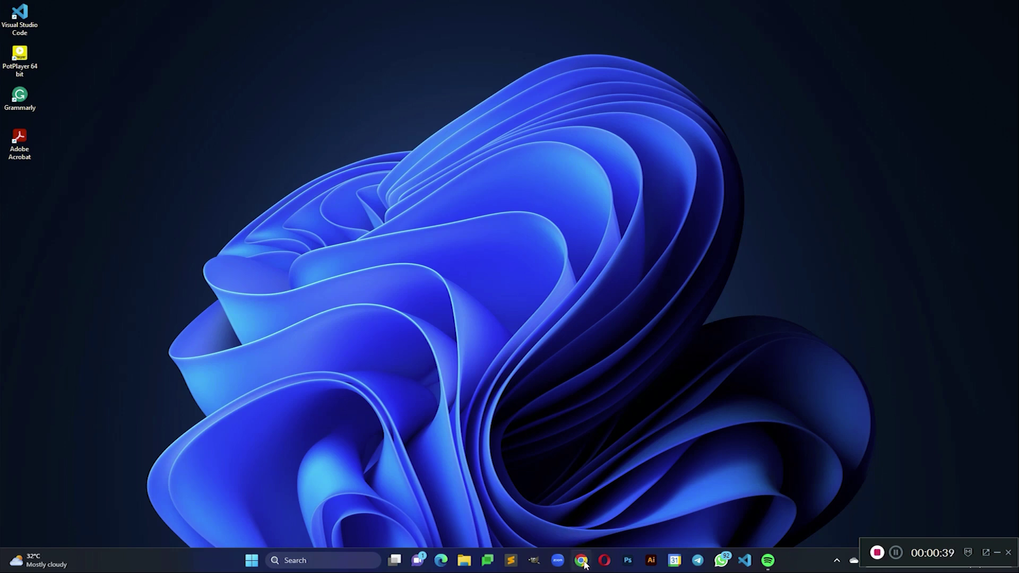
- Open a new Chrome window under the chosen profile and load code.org
right_click(586, 564)
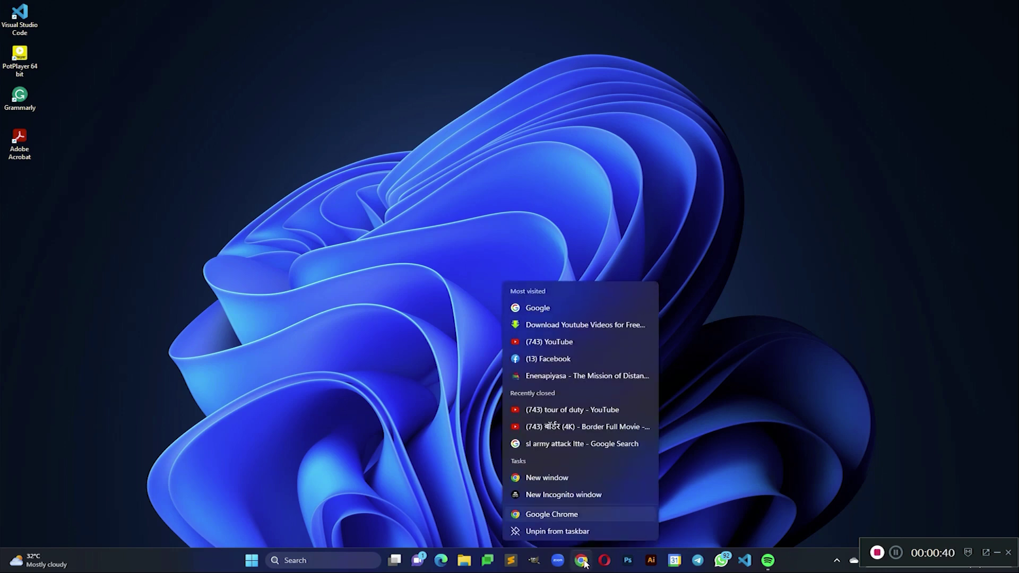
left_click(576, 511)
scroll(442, 378, "down", 2)
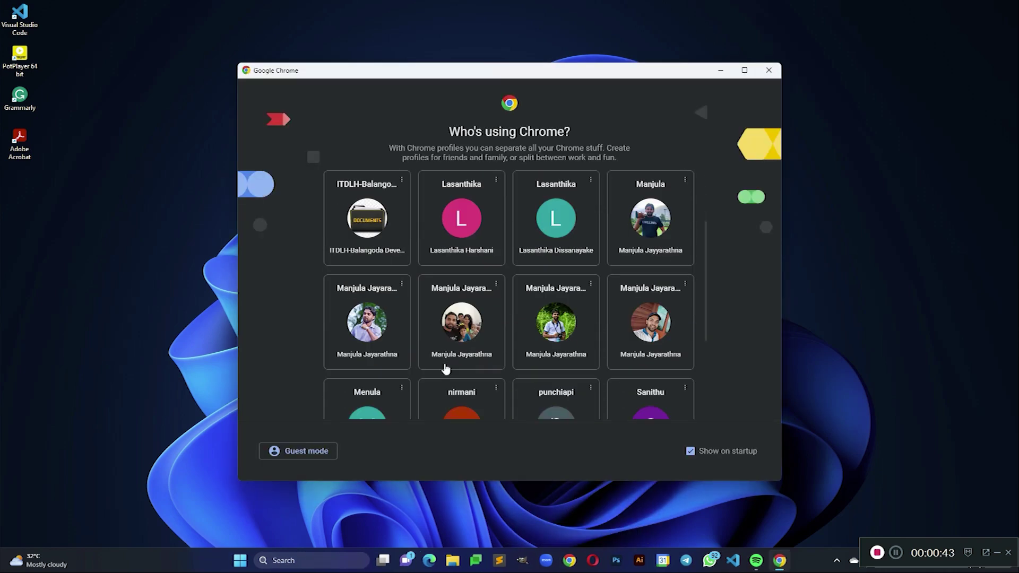
left_click(461, 322)
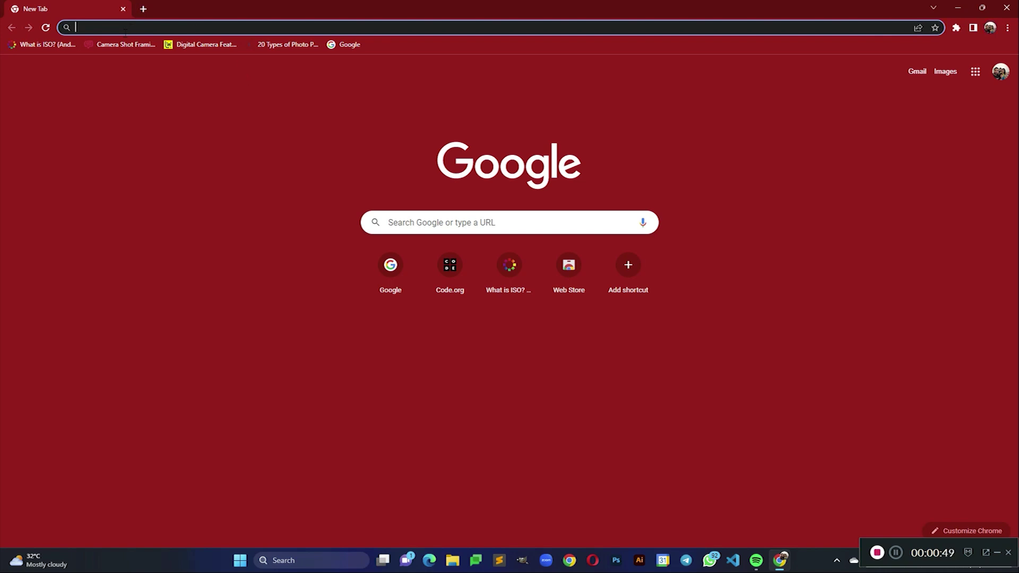
type("code.org")
key("Return")
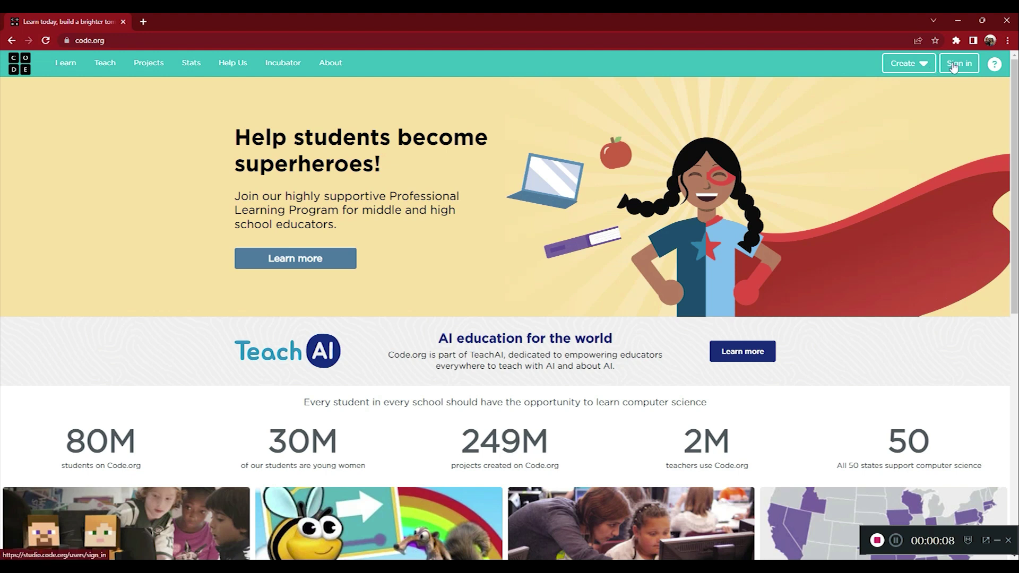
- Go through Code.org's Sign in page to Create an account
left_click(954, 64)
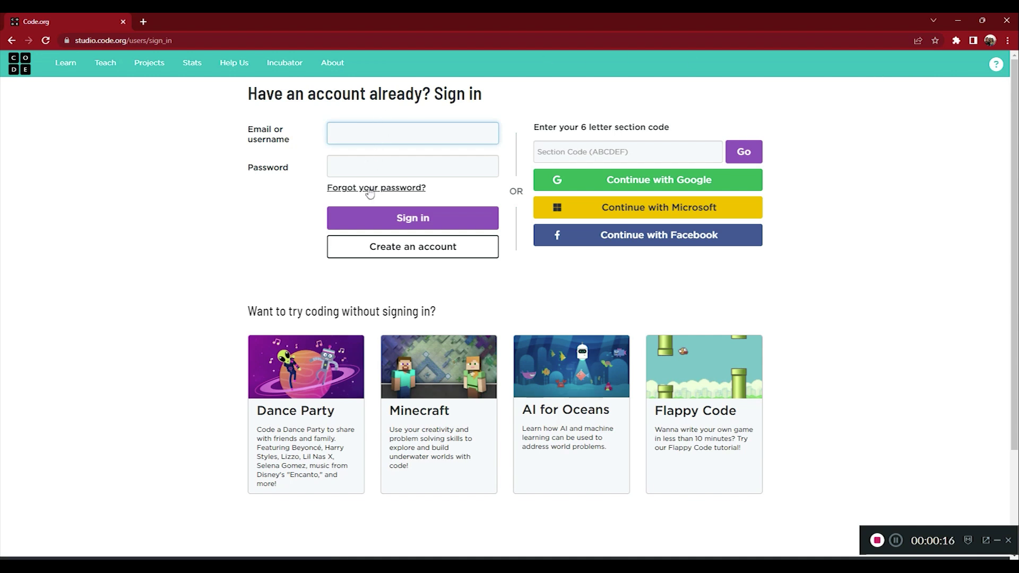
left_click(407, 254)
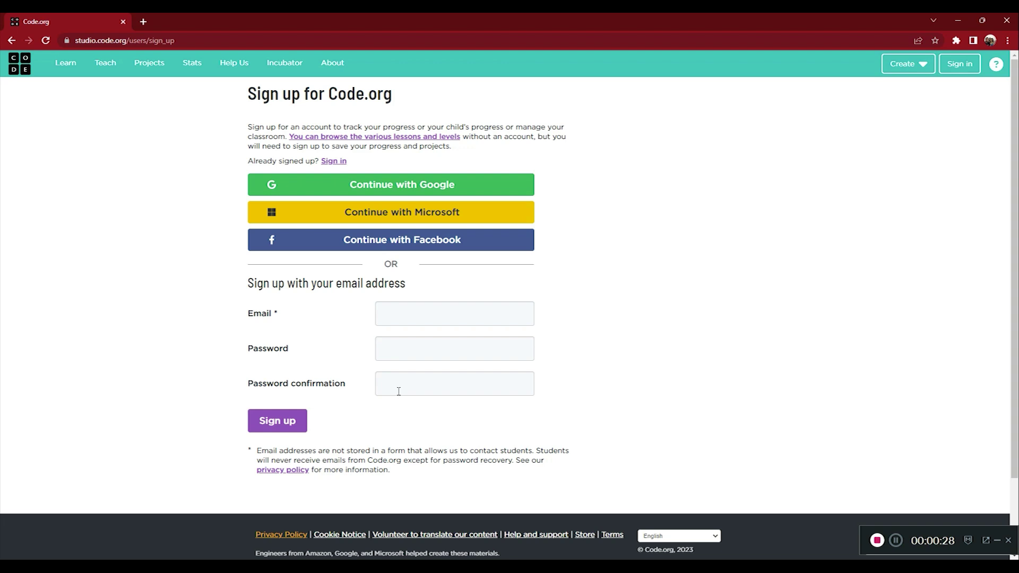
left_click(399, 352)
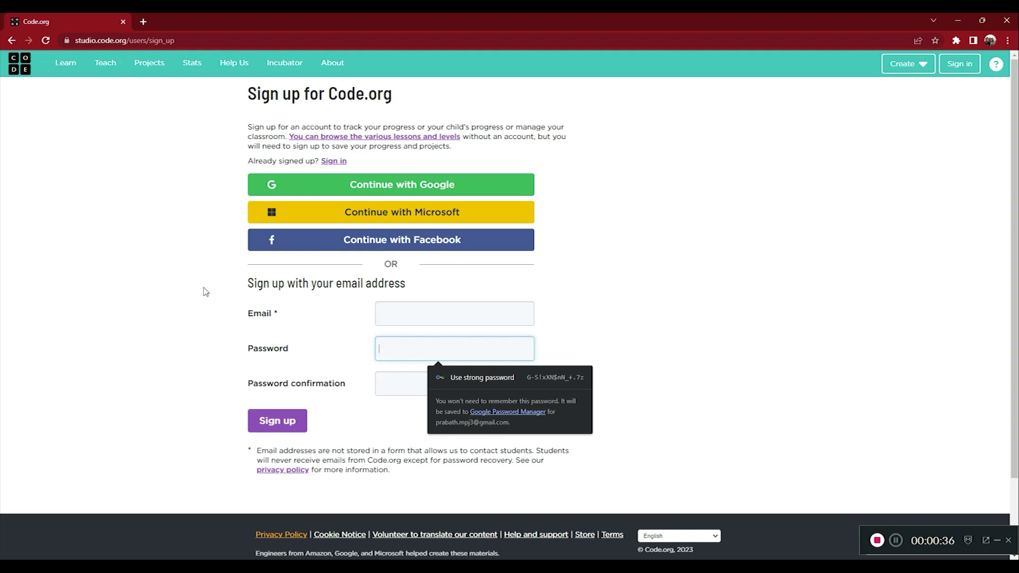
left_click(171, 220)
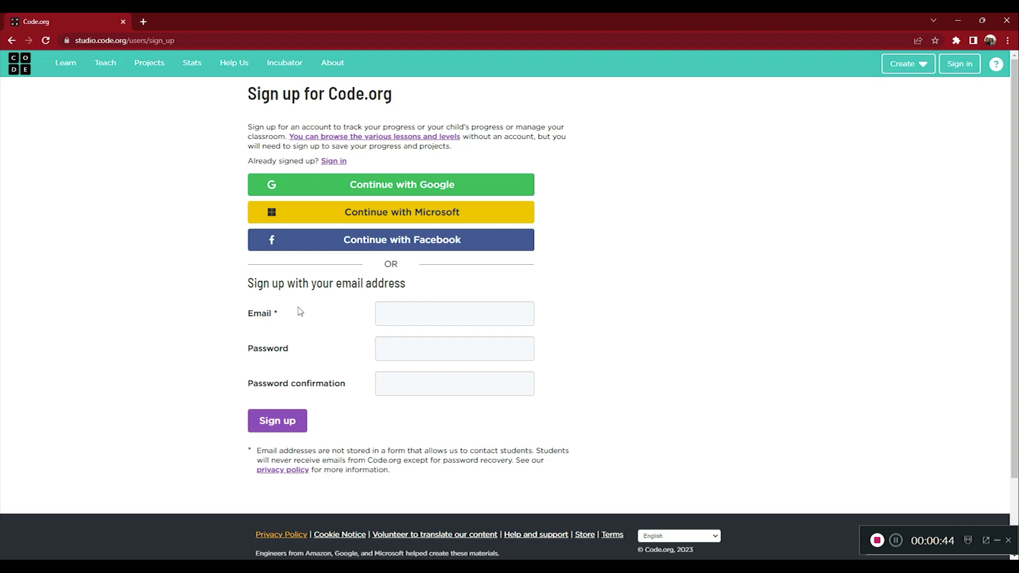
left_click(409, 385)
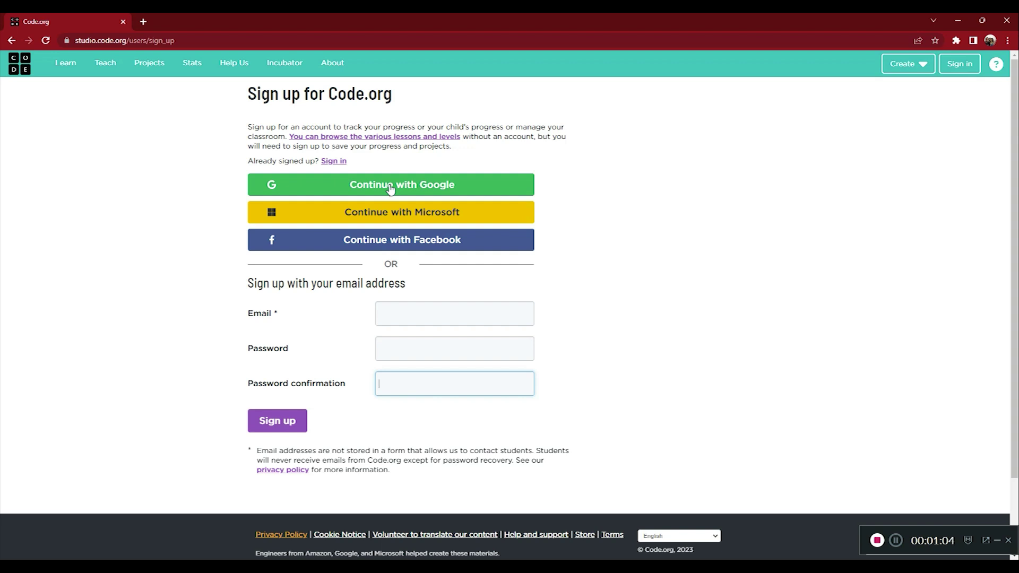
- Sign up via Continue with Google using the chosen Google account
left_click(391, 188)
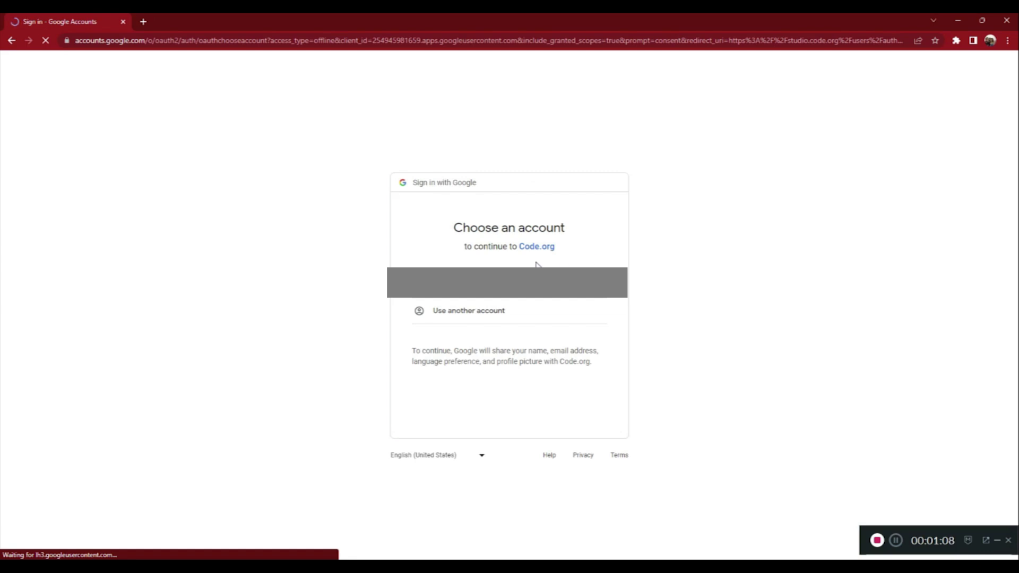
left_click(616, 298)
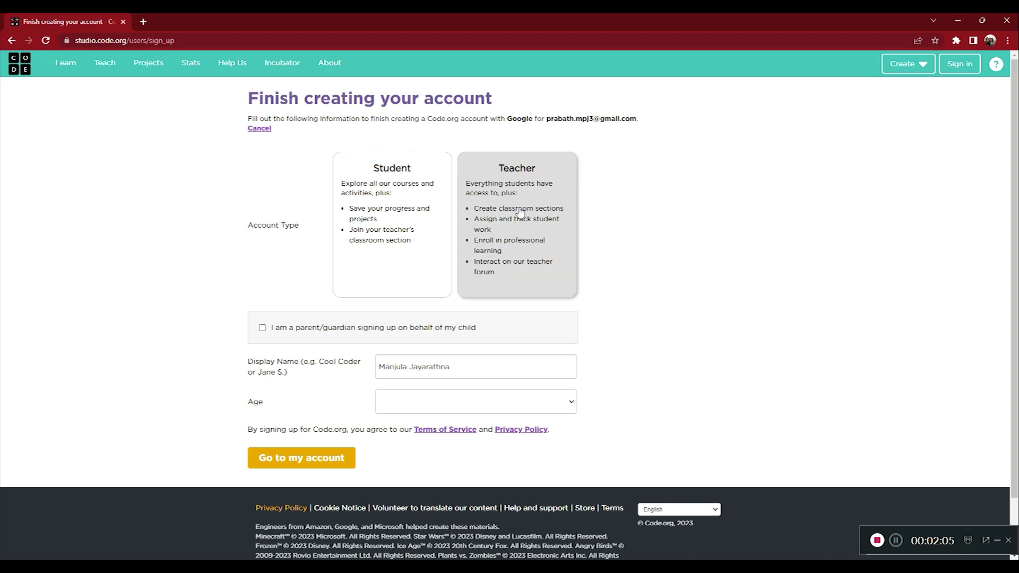
- Choose the Teacher account type and keep the pre-filled display name
left_click(517, 214)
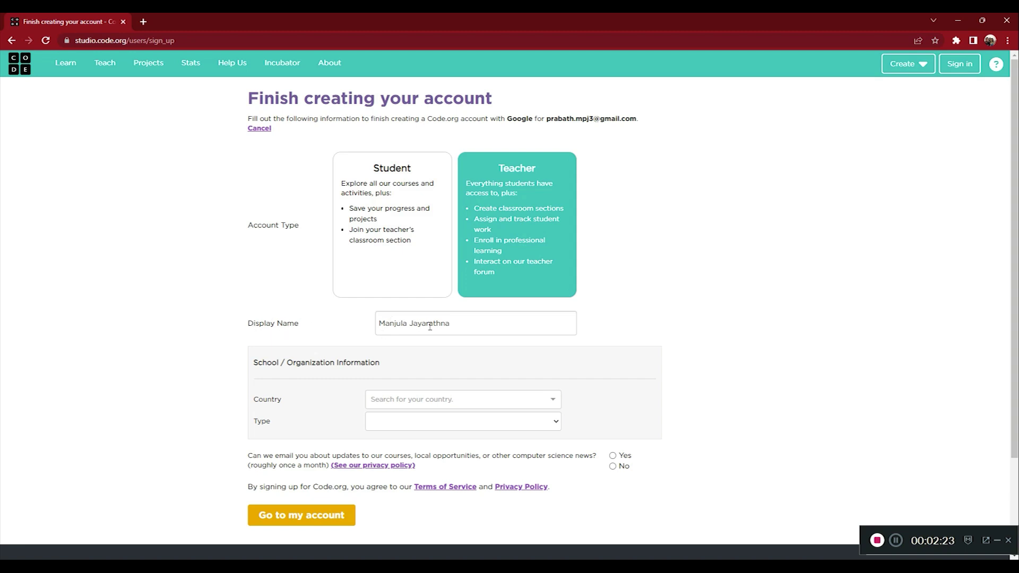
left_click_drag(461, 326, 366, 323)
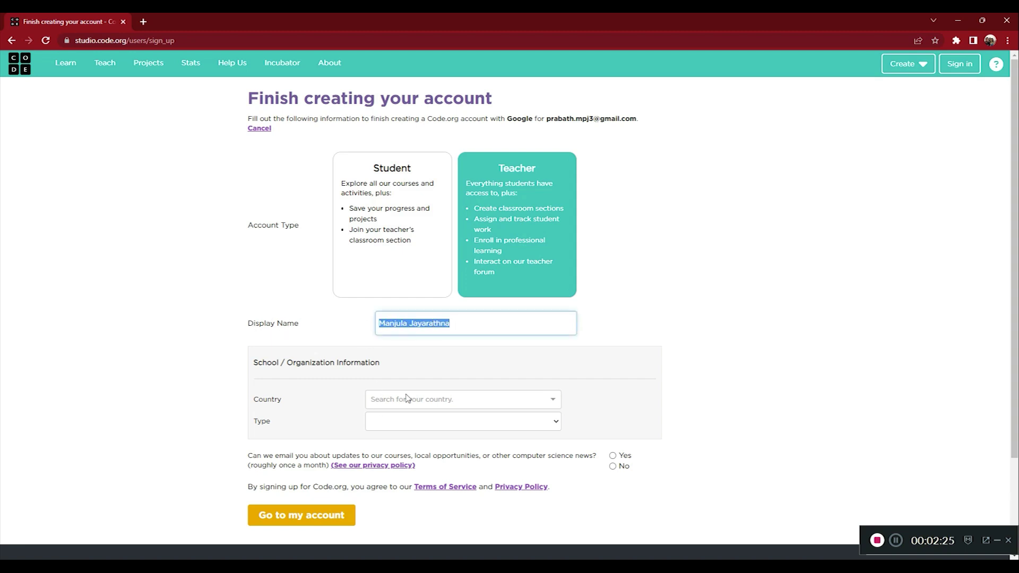
left_click(476, 324)
- Set the school country to Sri Lanka and the school type to Public
left_click(386, 405)
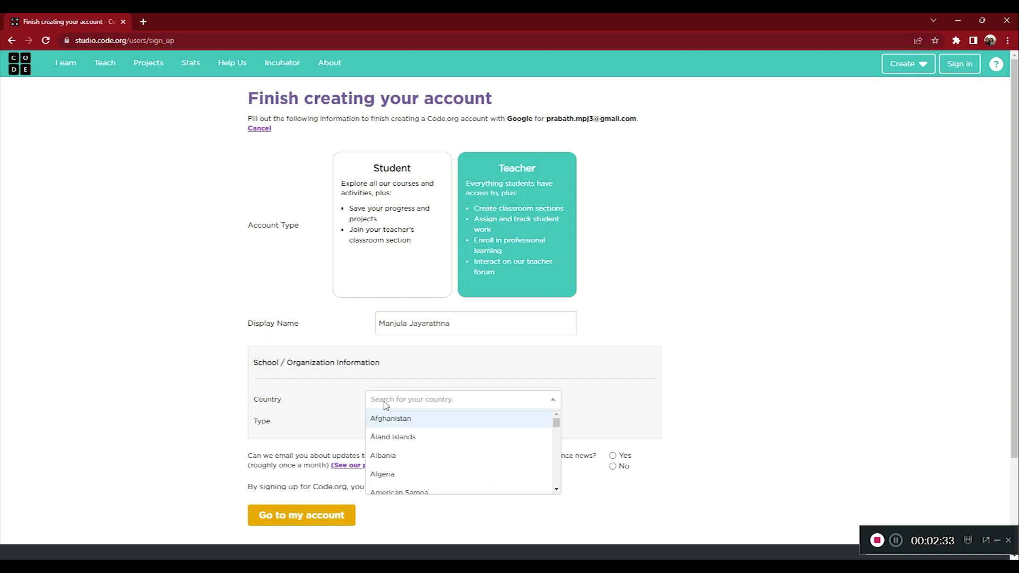
type("Sri Lanka")
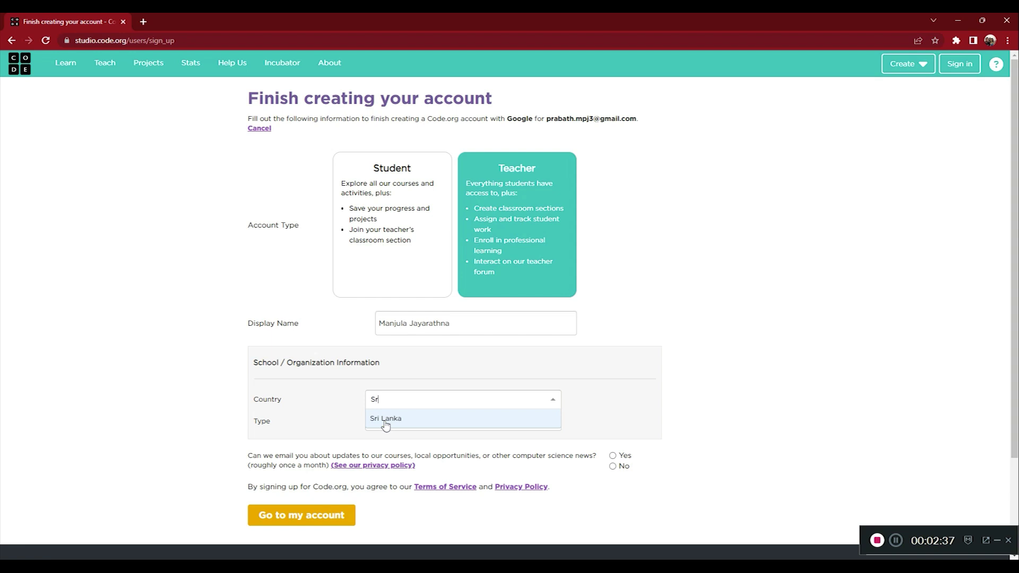
left_click(386, 422)
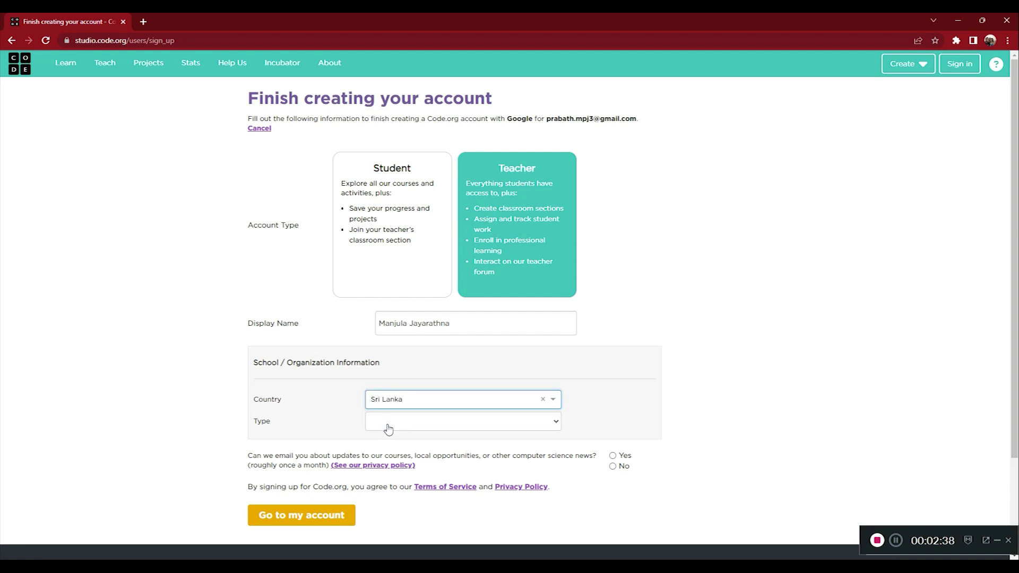
left_click(462, 427)
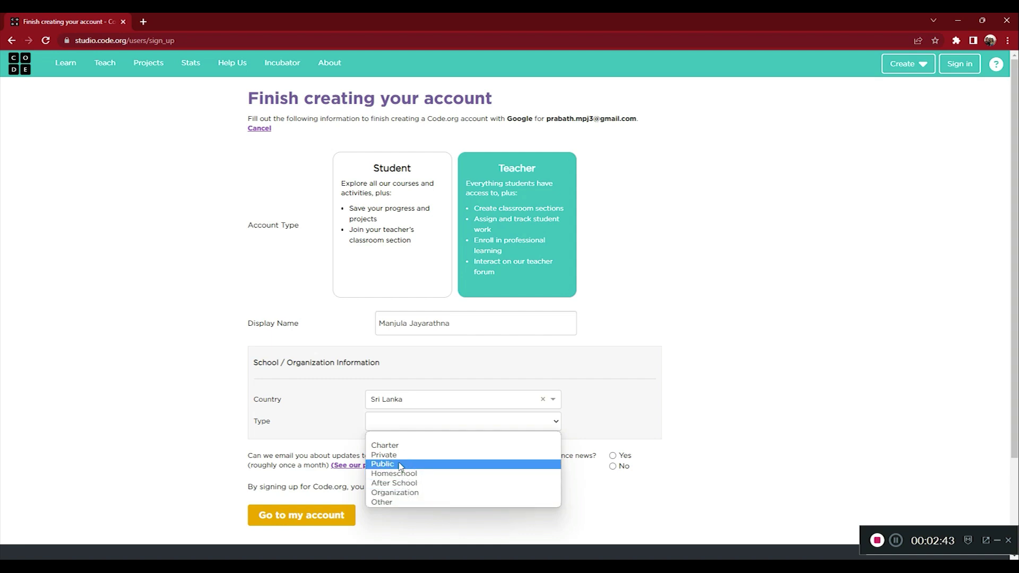
left_click(400, 464)
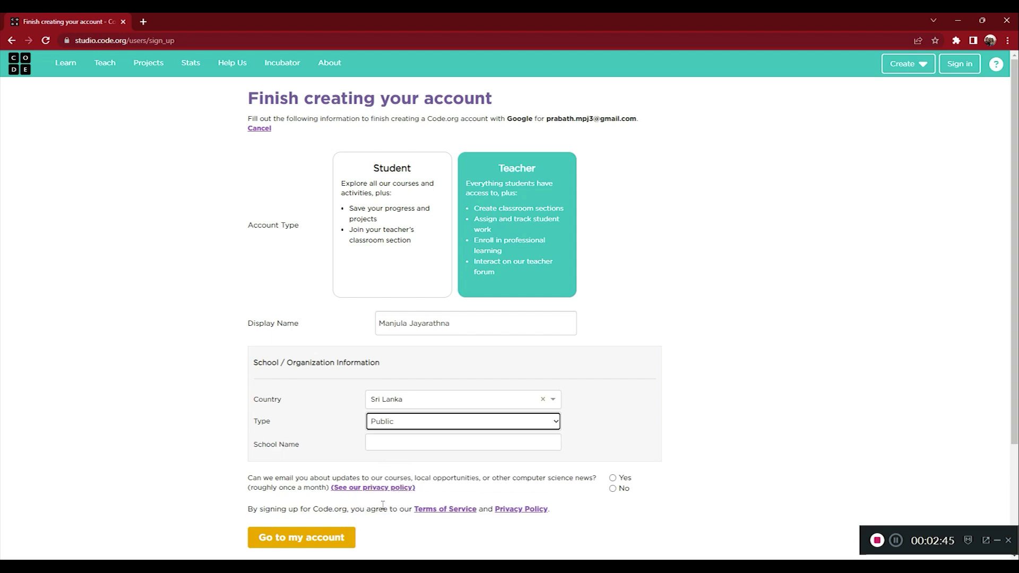
- Enter 'ITDLH - Balangoda' as the school name
left_click(407, 446)
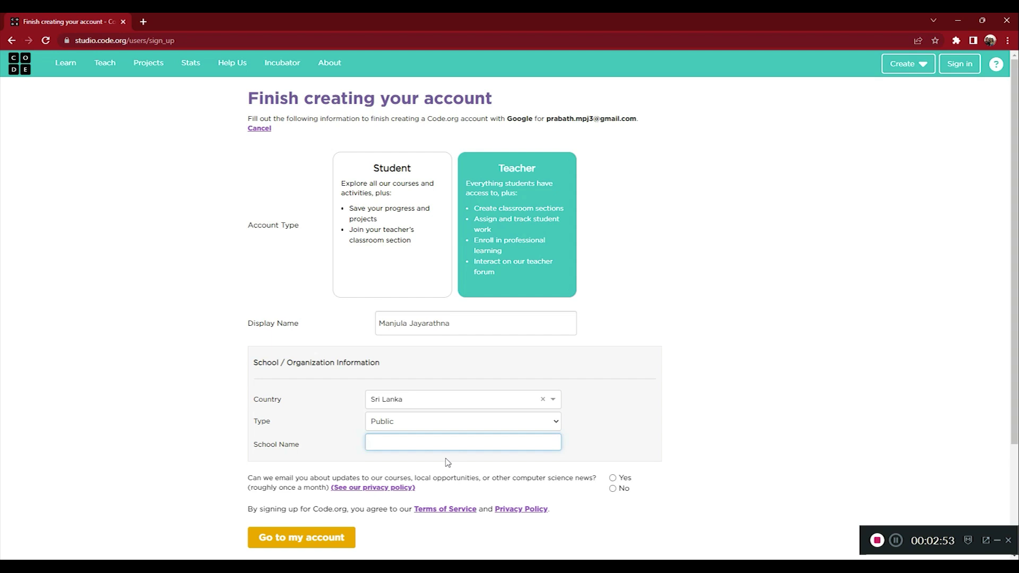
type("TDLH - Balangoda")
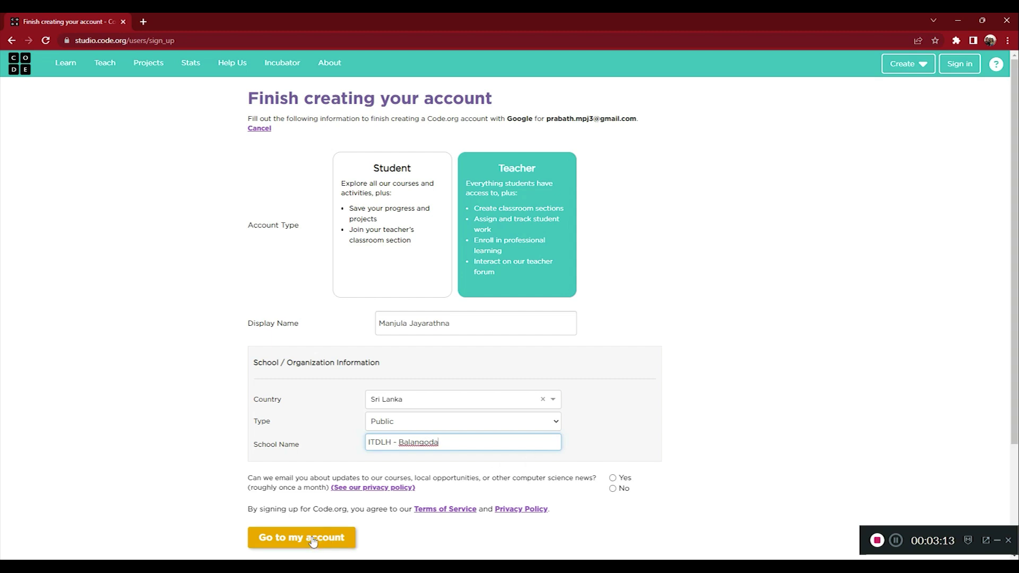
scroll(313, 541, "down", 1)
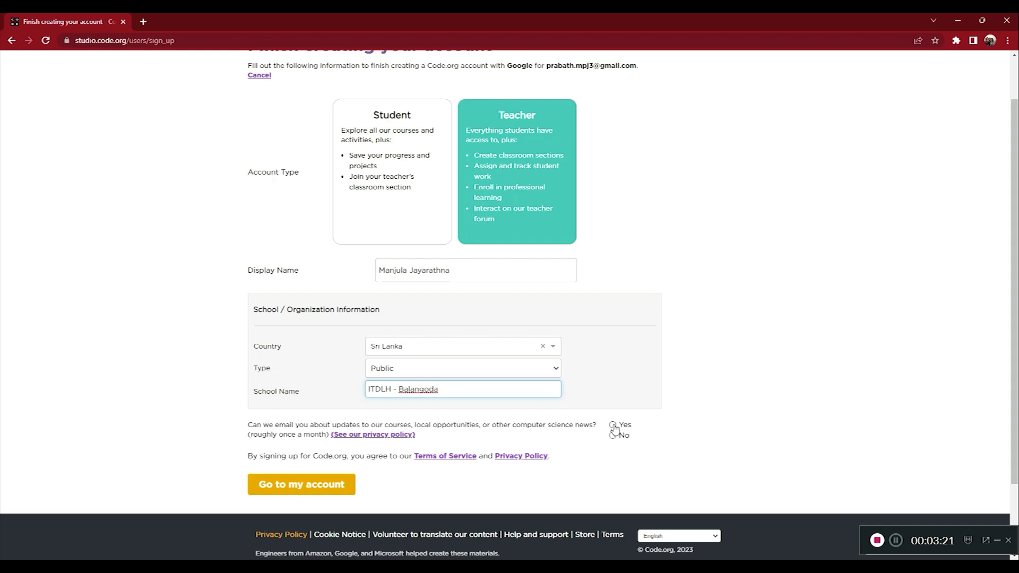
- Answer Yes to email updates and complete the teacher sign-up
left_click(613, 425)
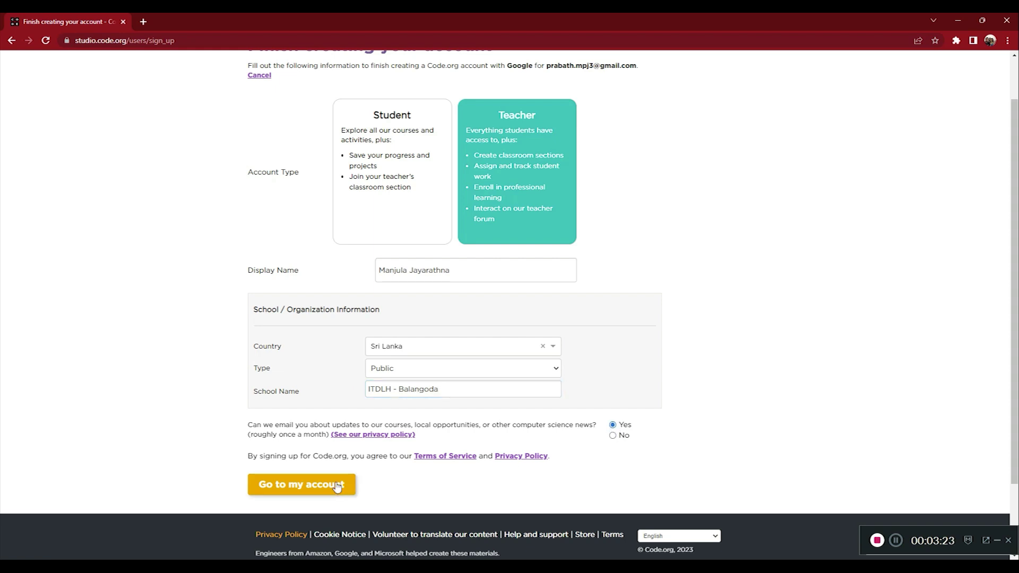
left_click(292, 484)
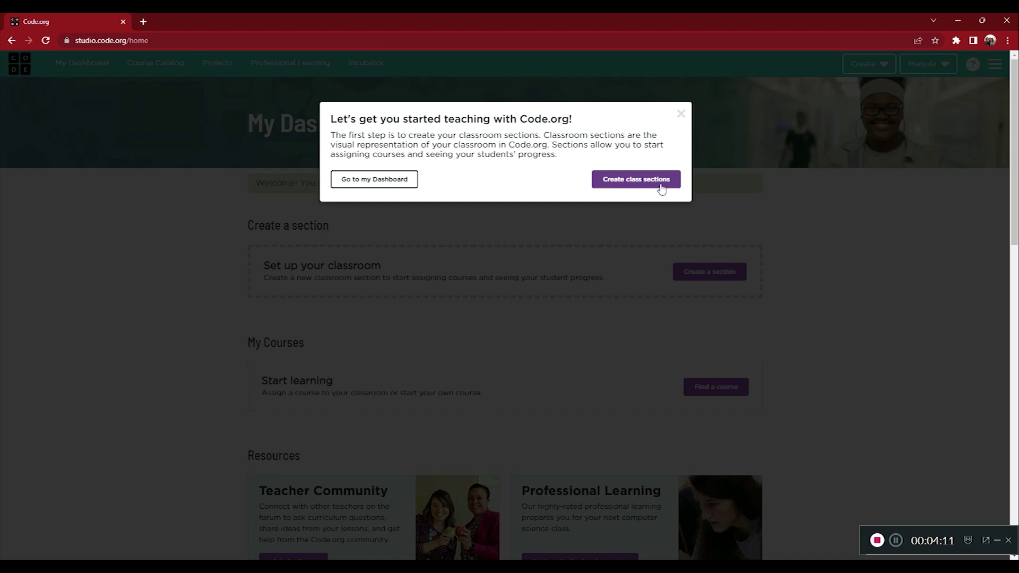
- Dismiss the welcome popup and start a new section from My Dashboard
left_click(371, 185)
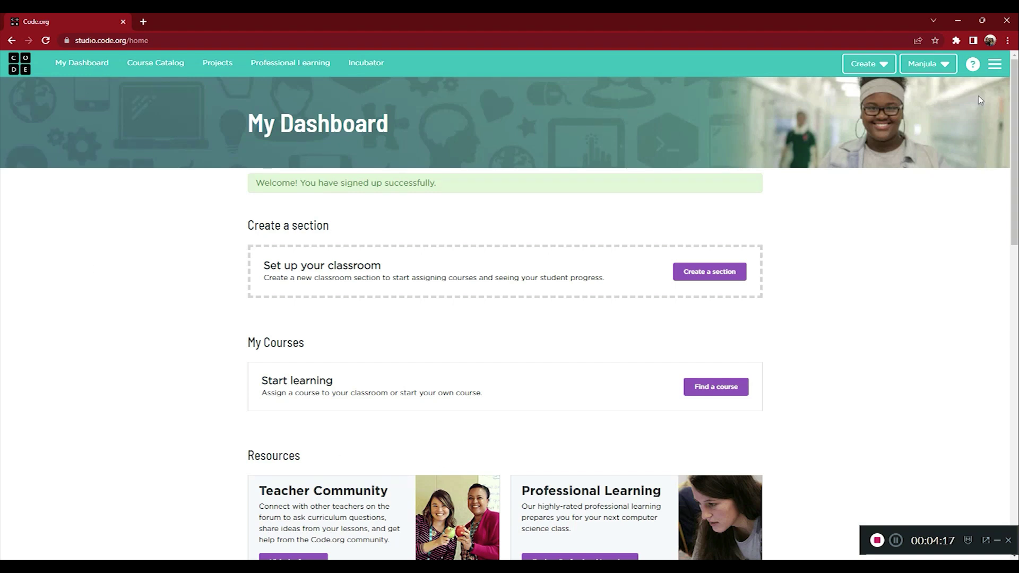
left_click(944, 71)
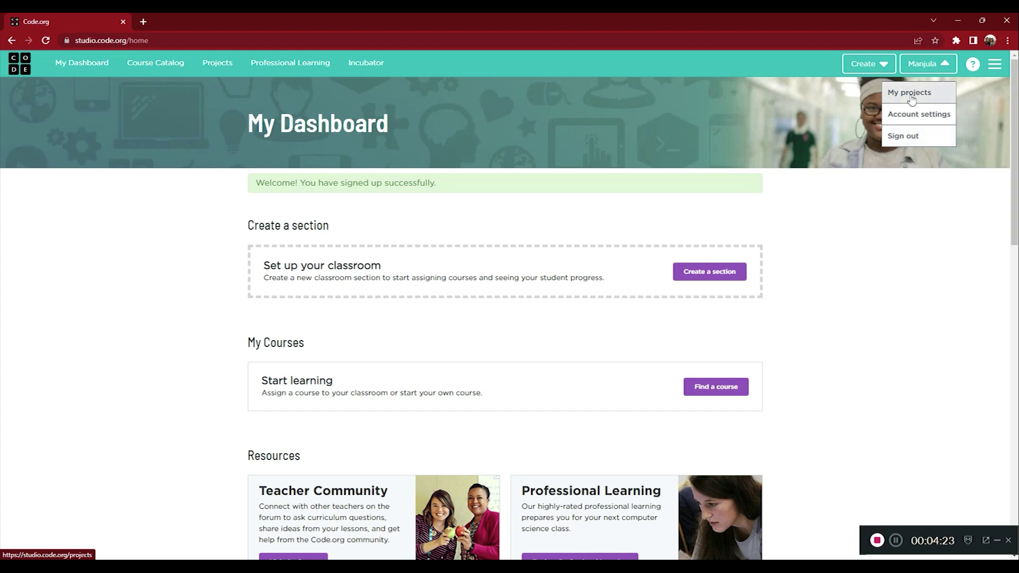
left_click(397, 71)
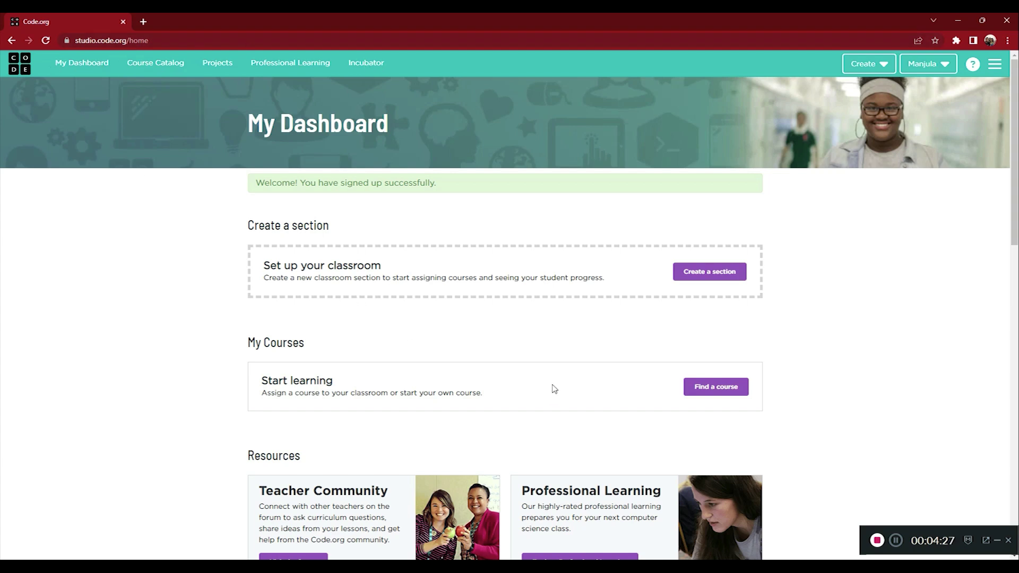
left_click(904, 549)
left_click(723, 276)
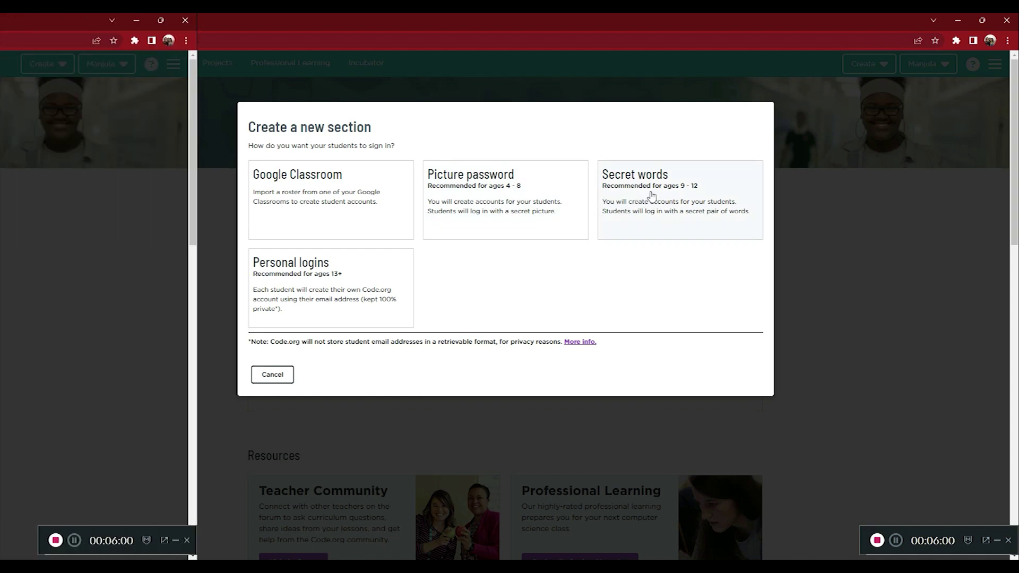
- Choose Secret words sign-in and name the section 'Grade 9 CL1', fixing the typo
left_click(652, 196)
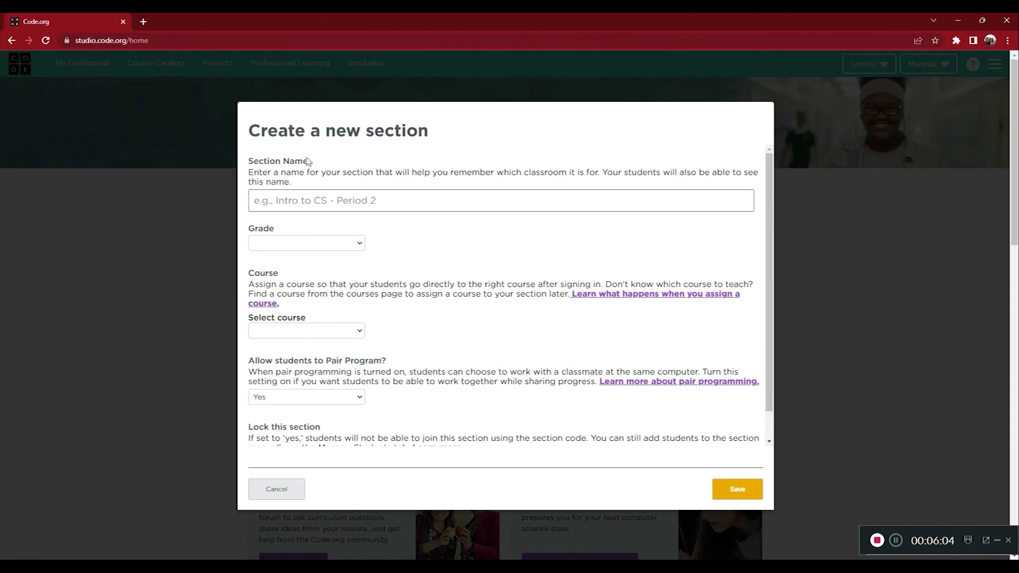
left_click(292, 204)
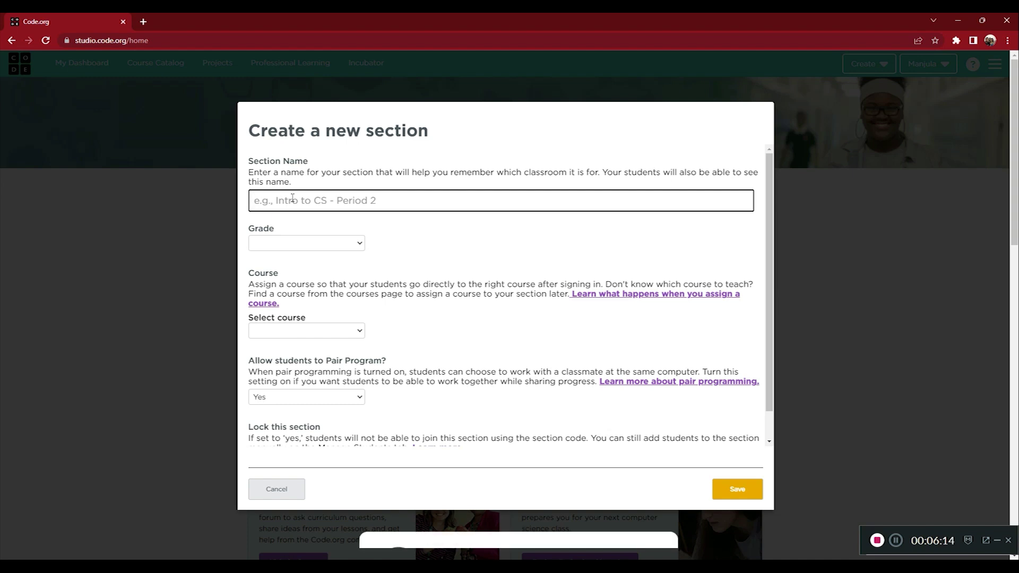
type("G")
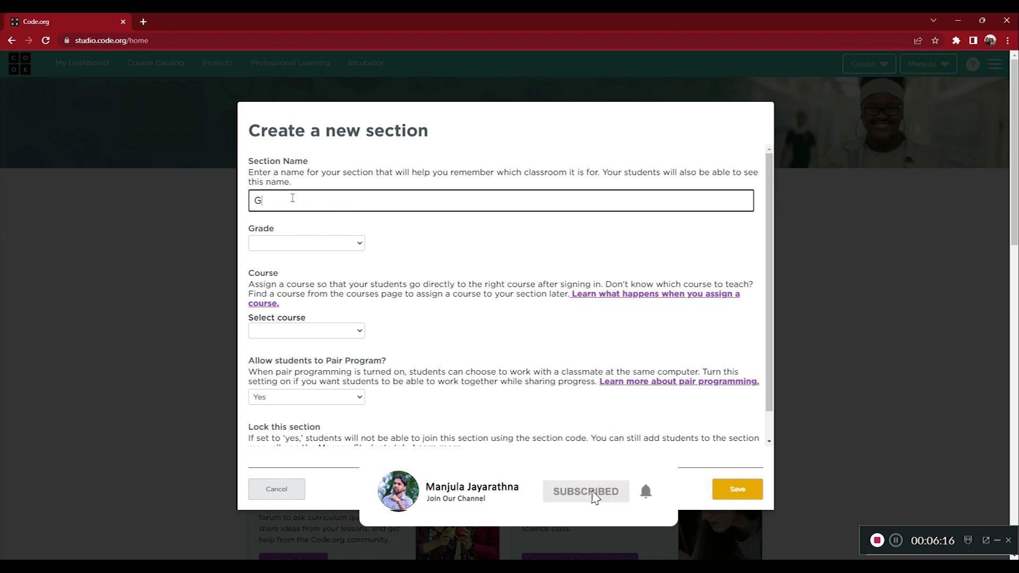
type("rade 9")
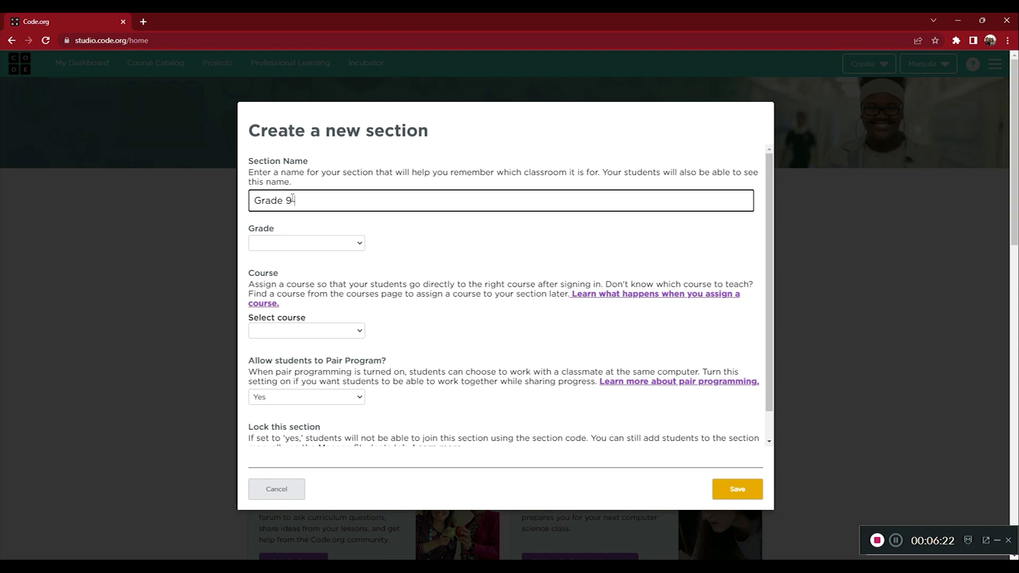
type(" Cou")
key("BackSpace")
key("BackSpace")
key("BackSpace")
type("CL")
left_click(897, 542)
left_click(279, 190)
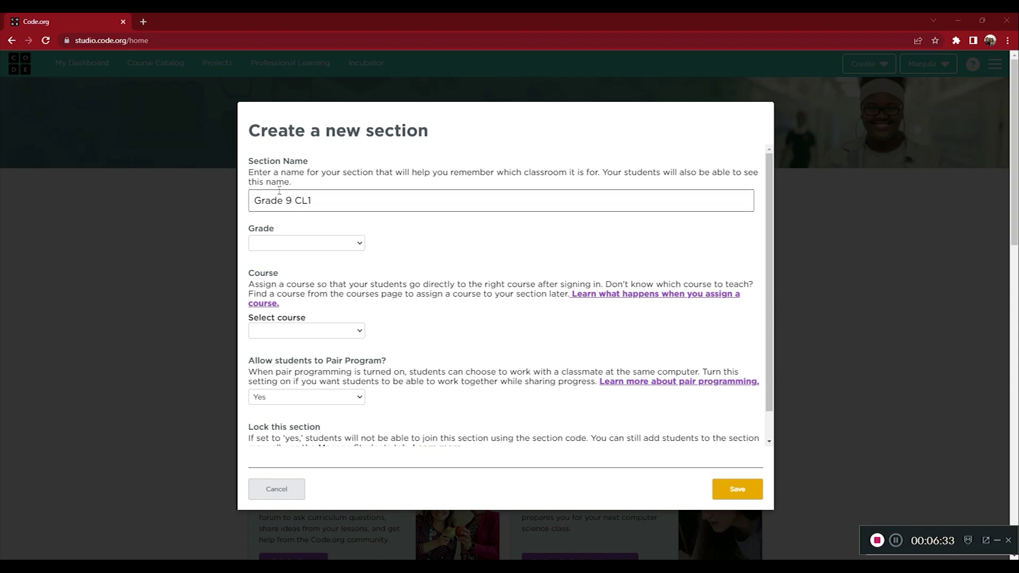
left_click_drag(317, 201, 299, 200)
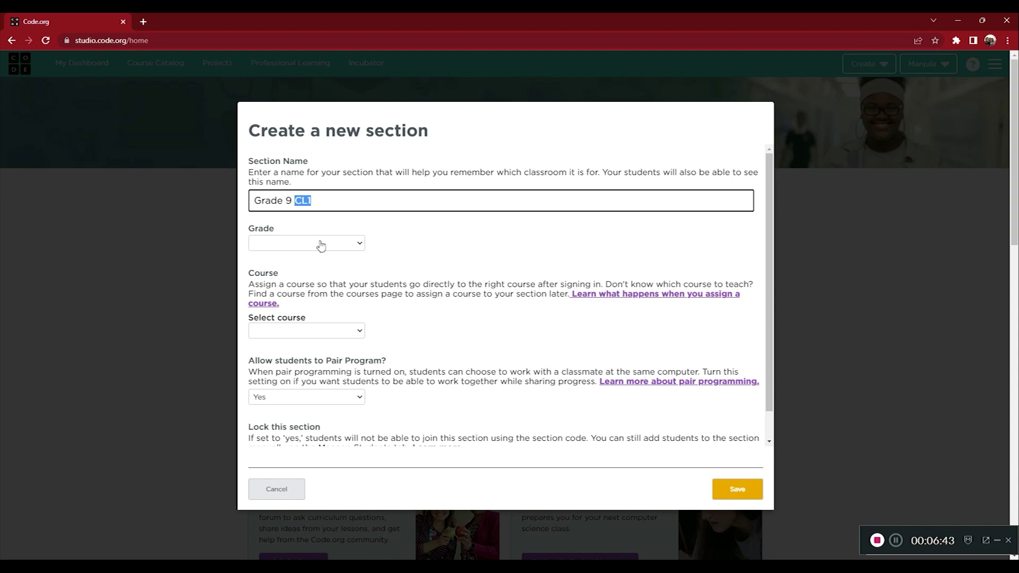
- Give Grade 9 CL1 grade 9 and Course A, then save it
left_click(320, 245)
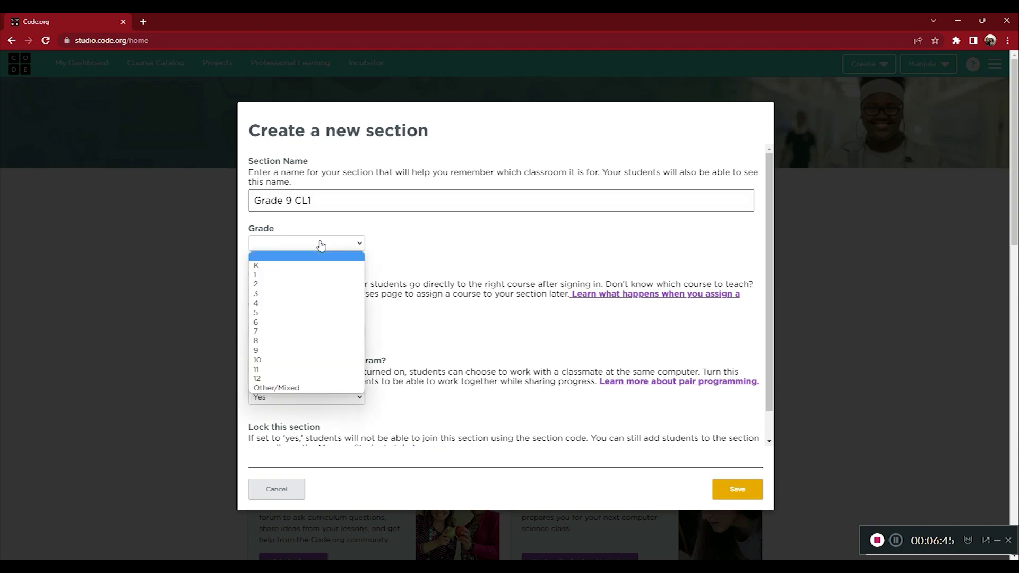
left_click(296, 351)
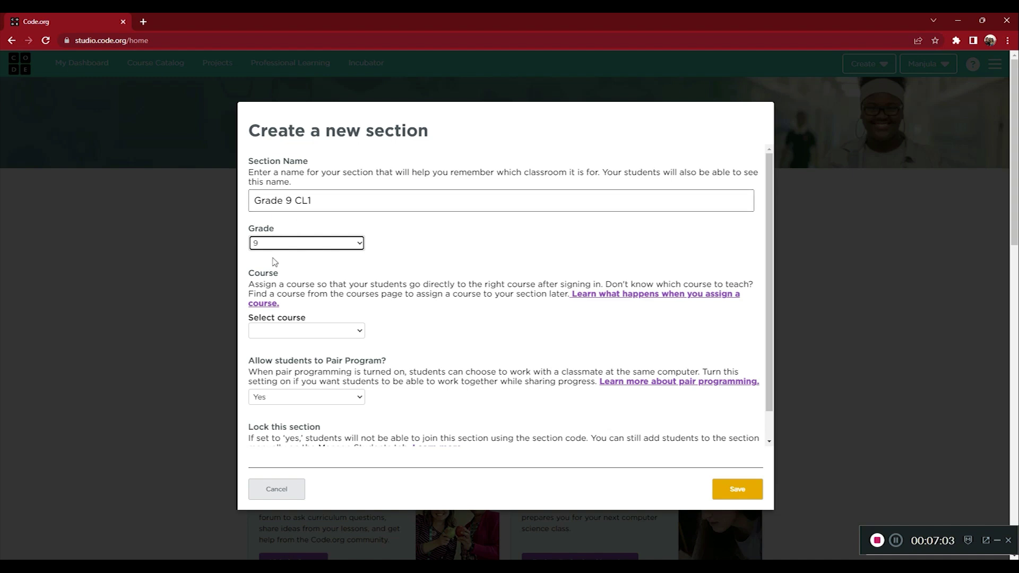
left_click(262, 333)
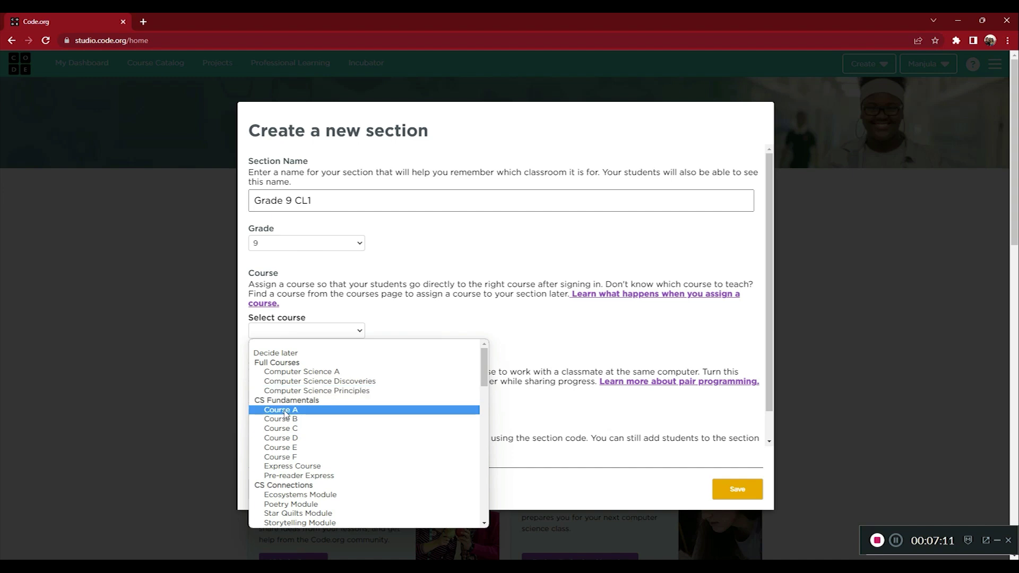
left_click(284, 412)
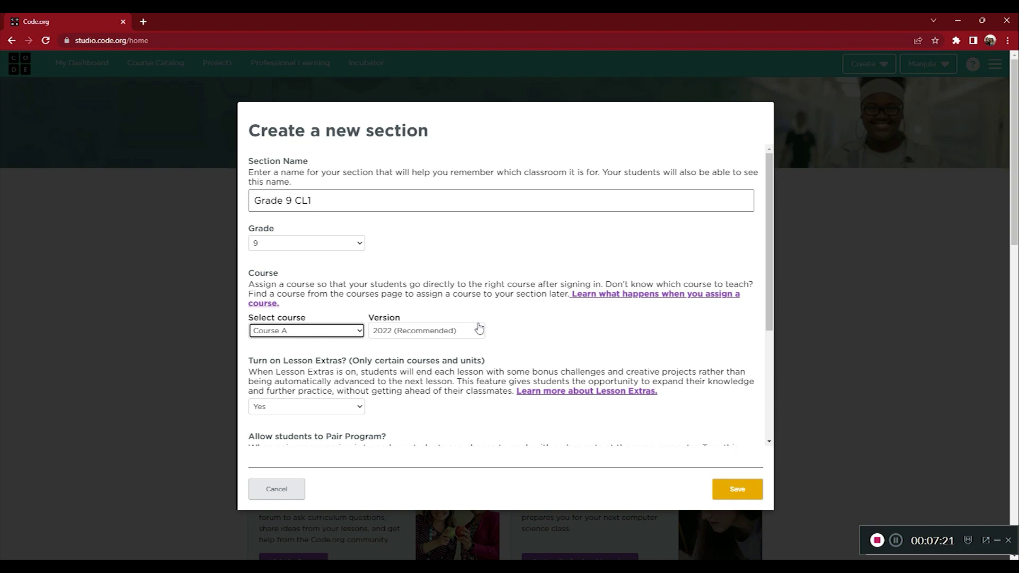
scroll(479, 328, "down", 2)
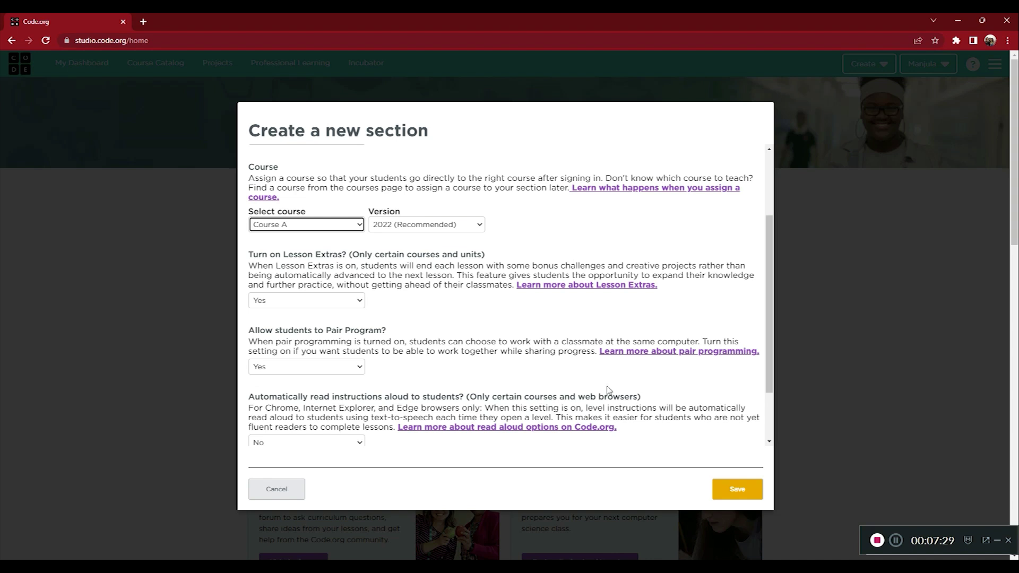
scroll(286, 323, "down", 2)
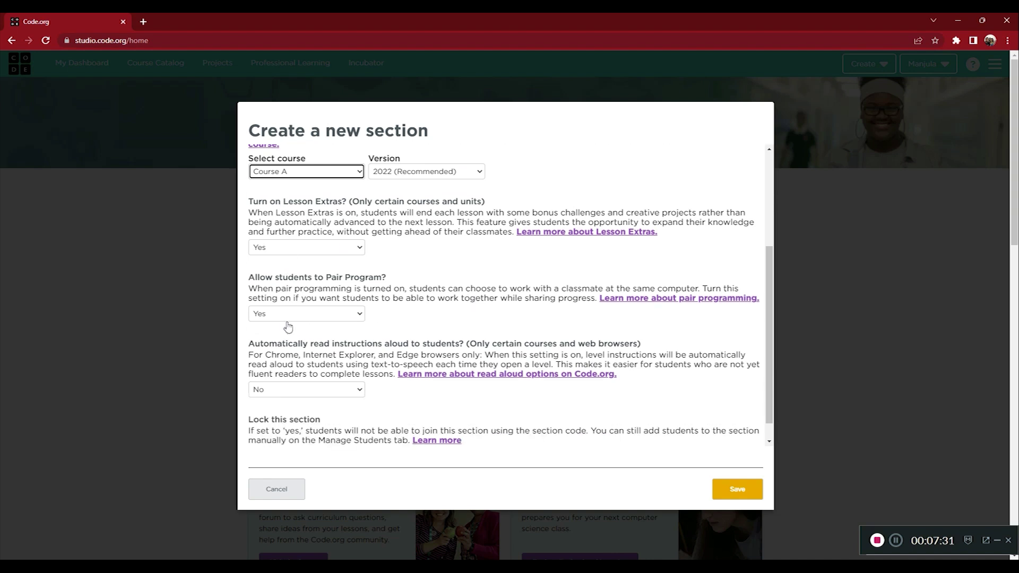
left_click(750, 500)
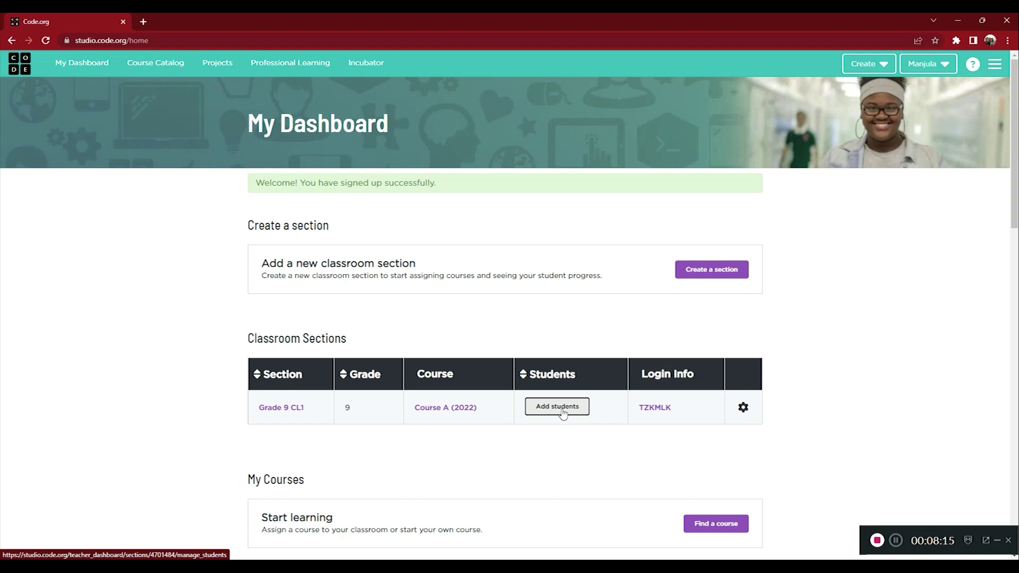
- Choose Add students in the Grade 9 CL1 row of Classroom Sections
left_click(563, 413)
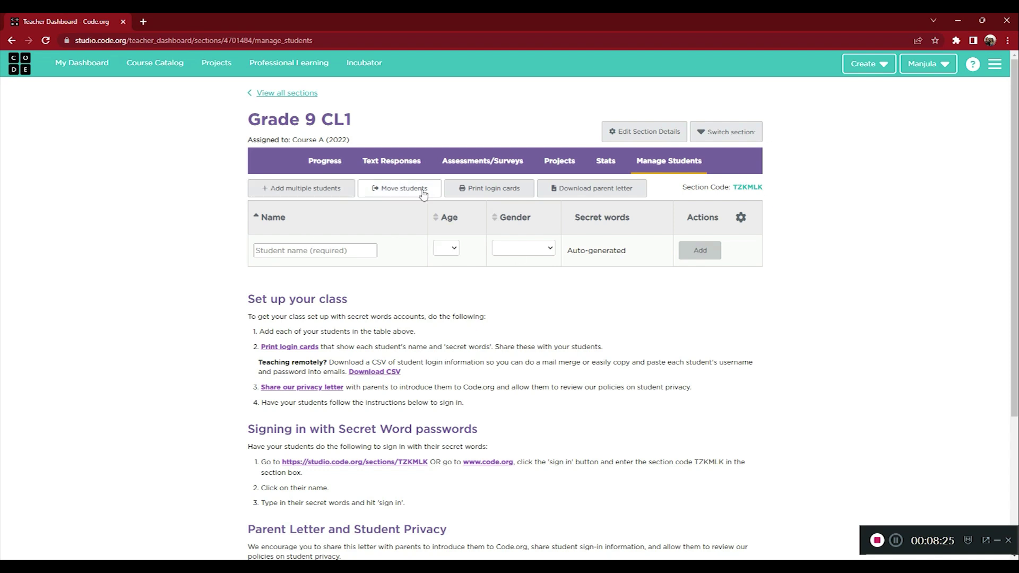
- Add a student to Grade 9 CL1 with their name, age 14 and gender Male
left_click(317, 254)
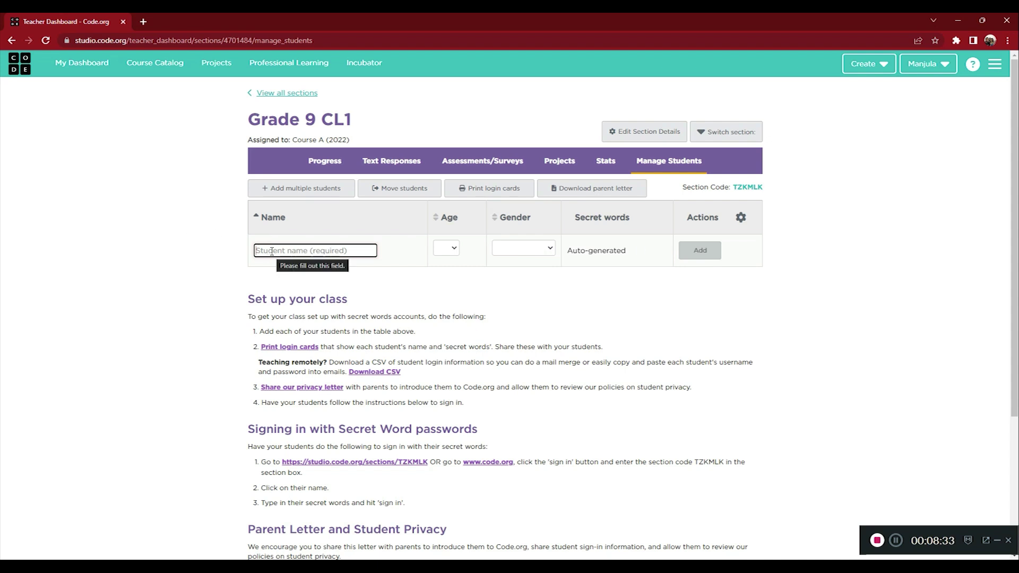
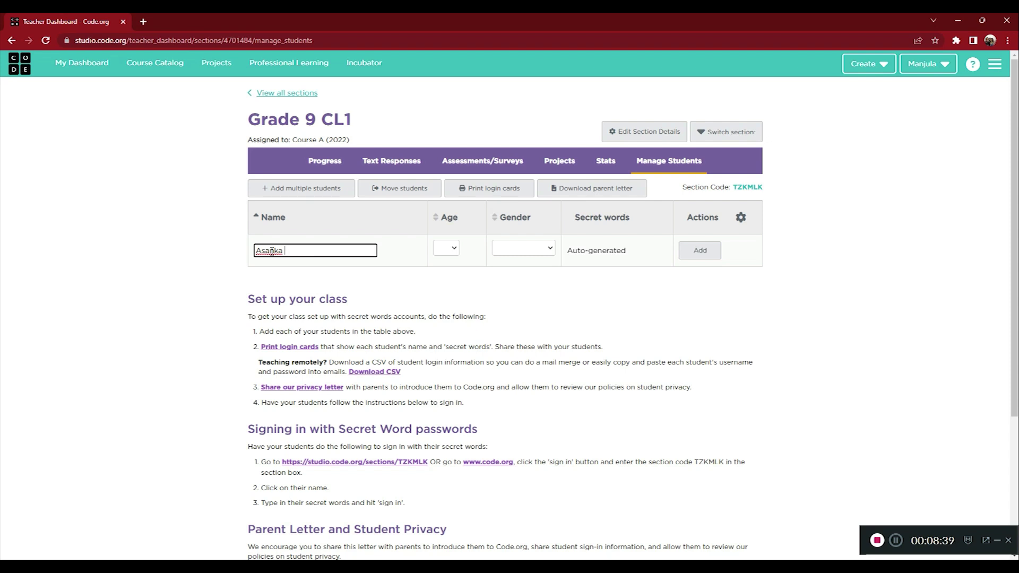
left_click(450, 248)
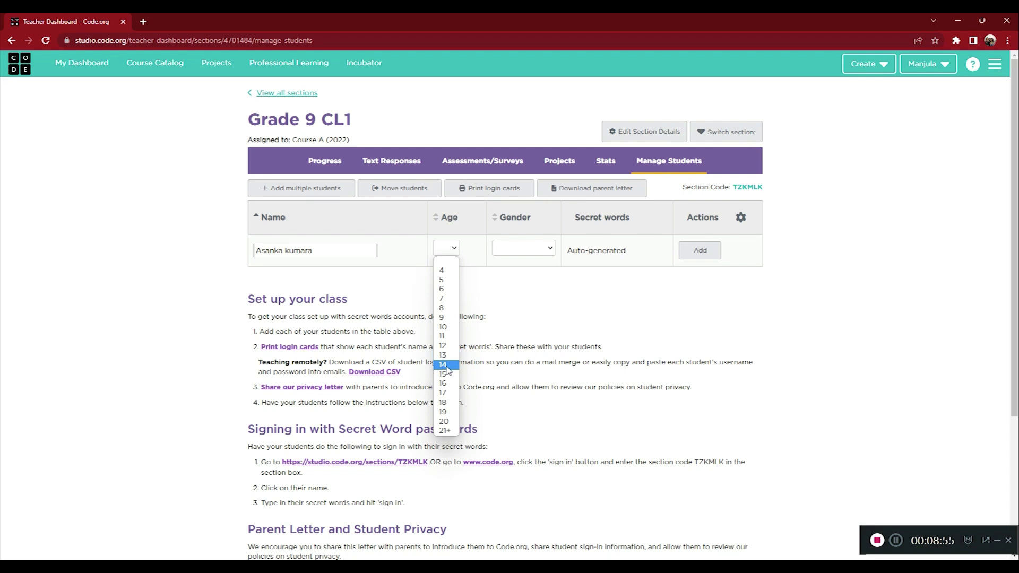
left_click(447, 367)
left_click(518, 248)
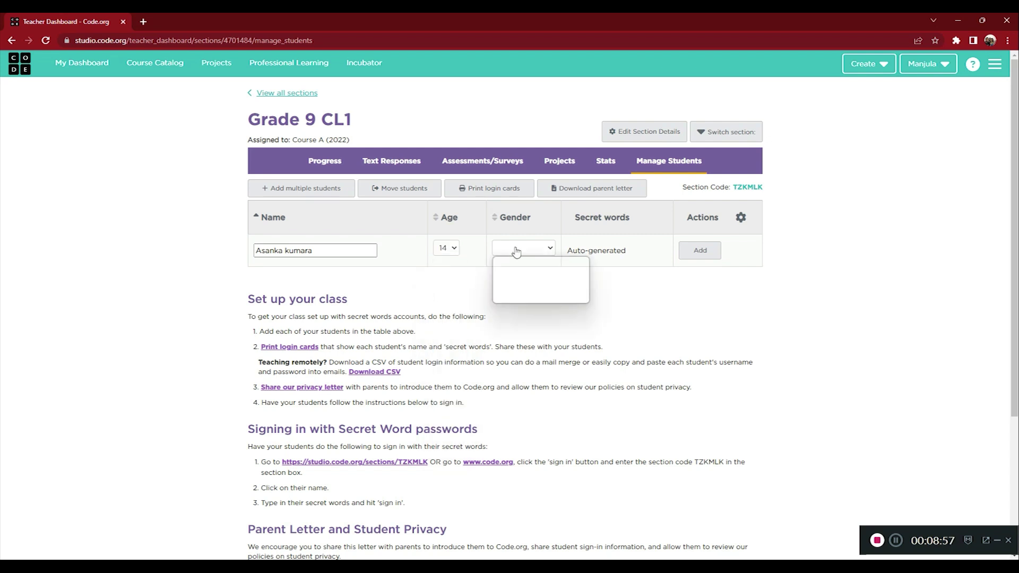
left_click(507, 270)
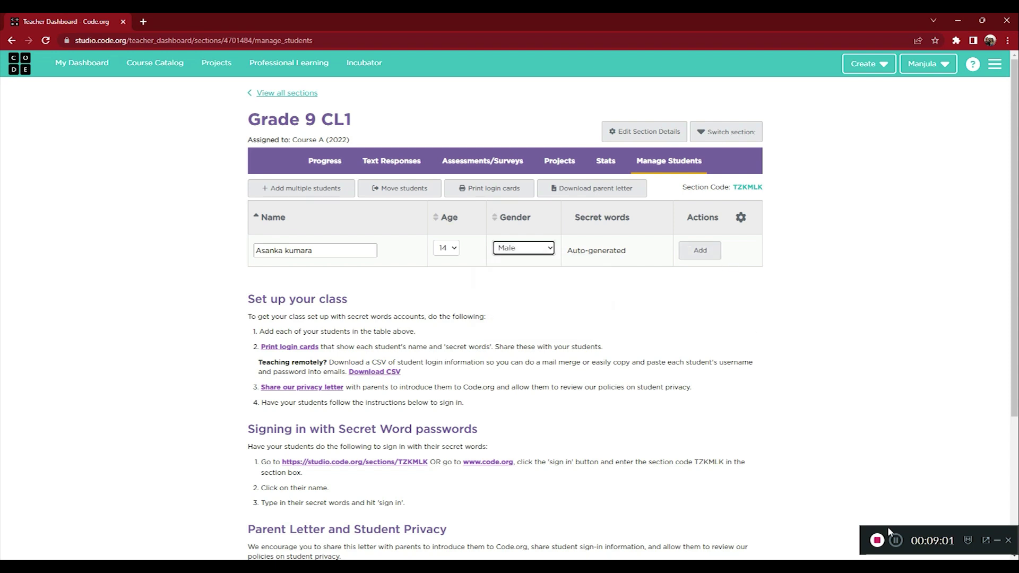
left_click(709, 252)
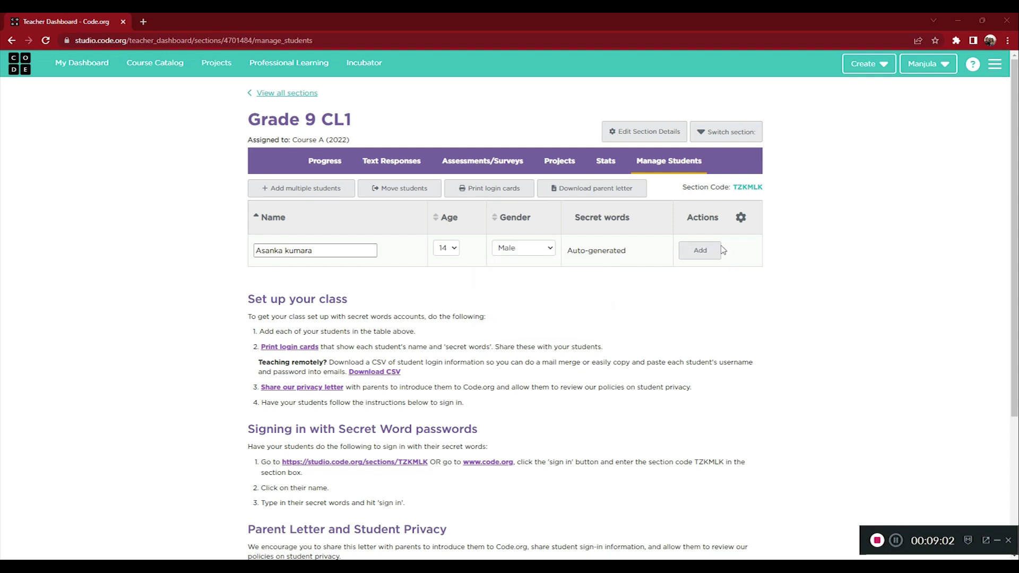
left_click(695, 258)
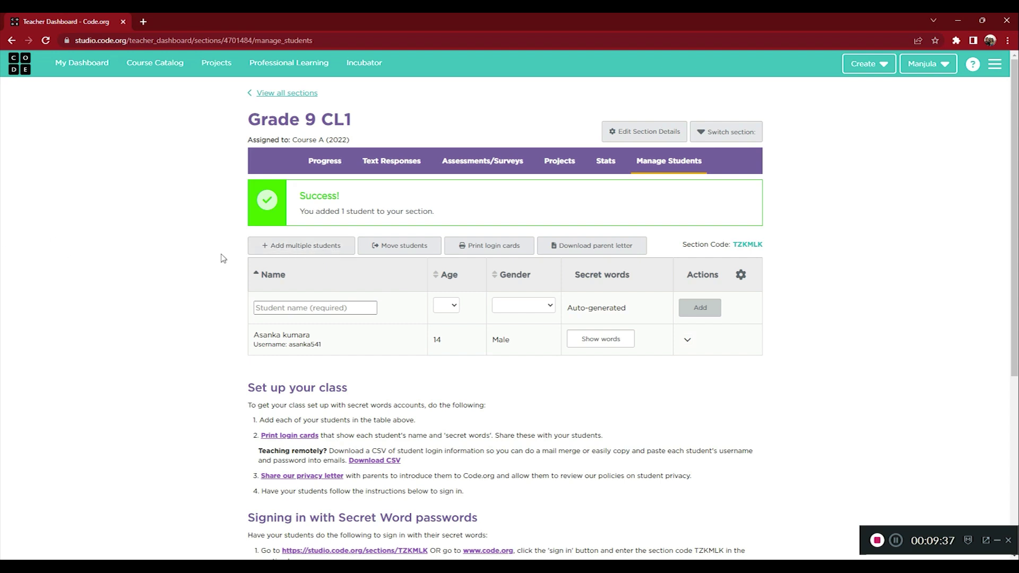
- List three student names in the Add multiple students form and add them as rows
left_click(306, 247)
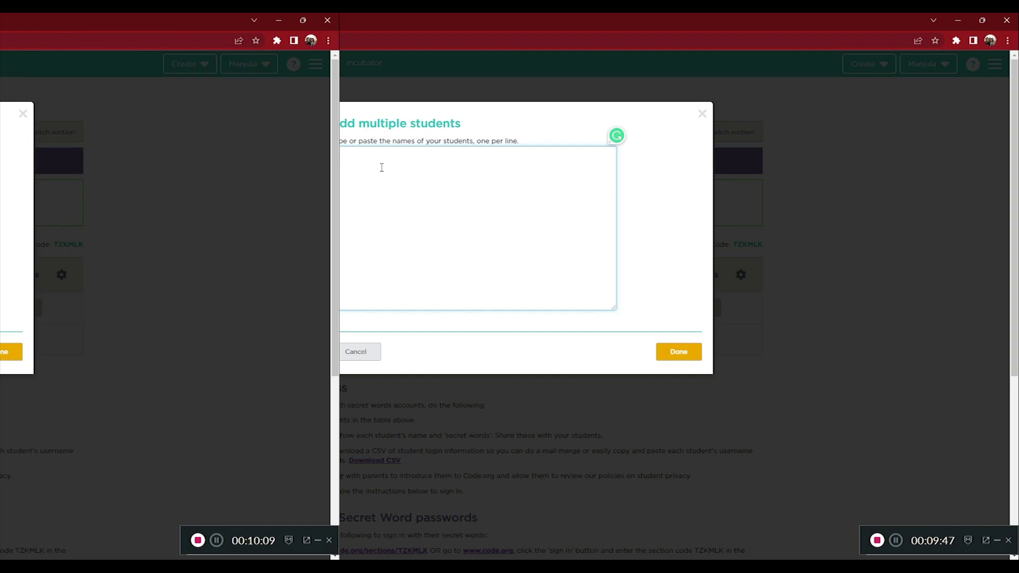
type("thna")
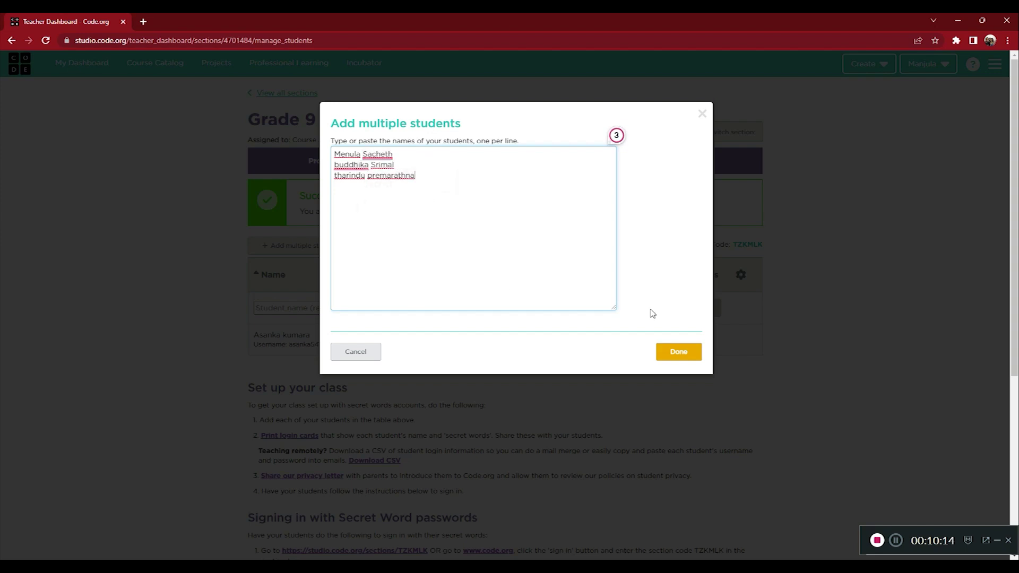
left_click(679, 352)
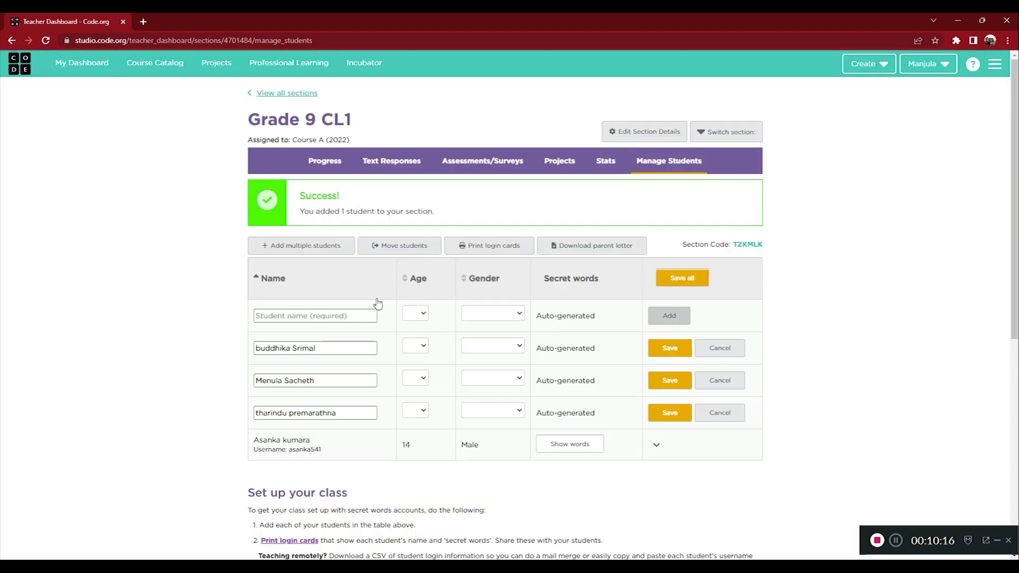
- Set the age of all three new student rows to 14
left_click(421, 349)
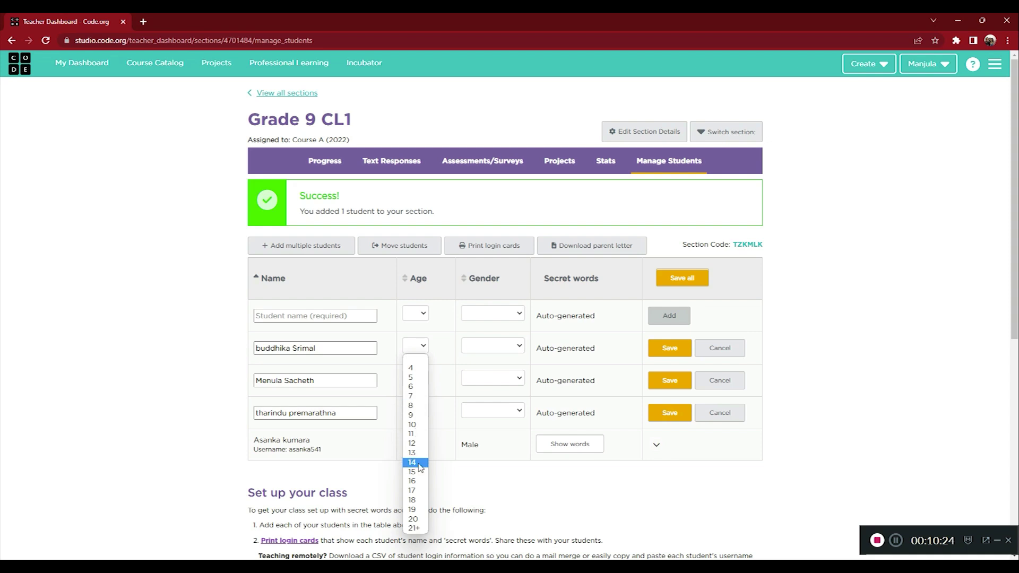
left_click(417, 463)
left_click(423, 378)
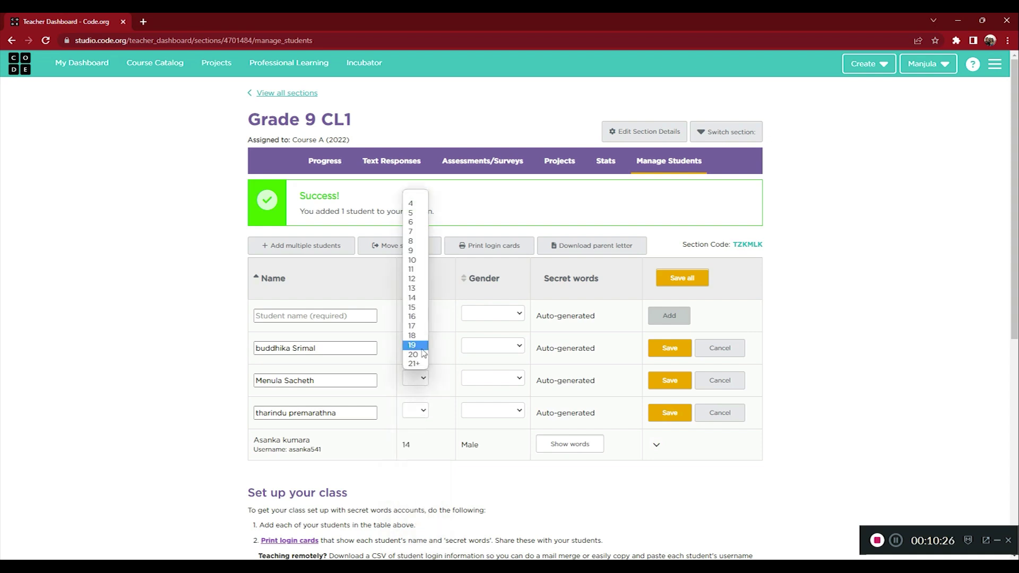
left_click(412, 297)
left_click(421, 411)
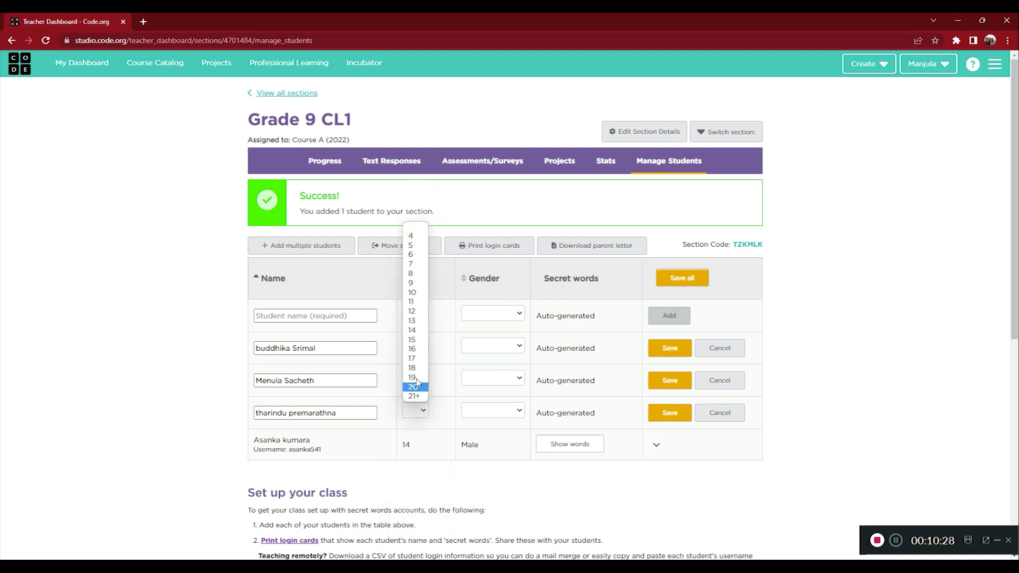
left_click(414, 330)
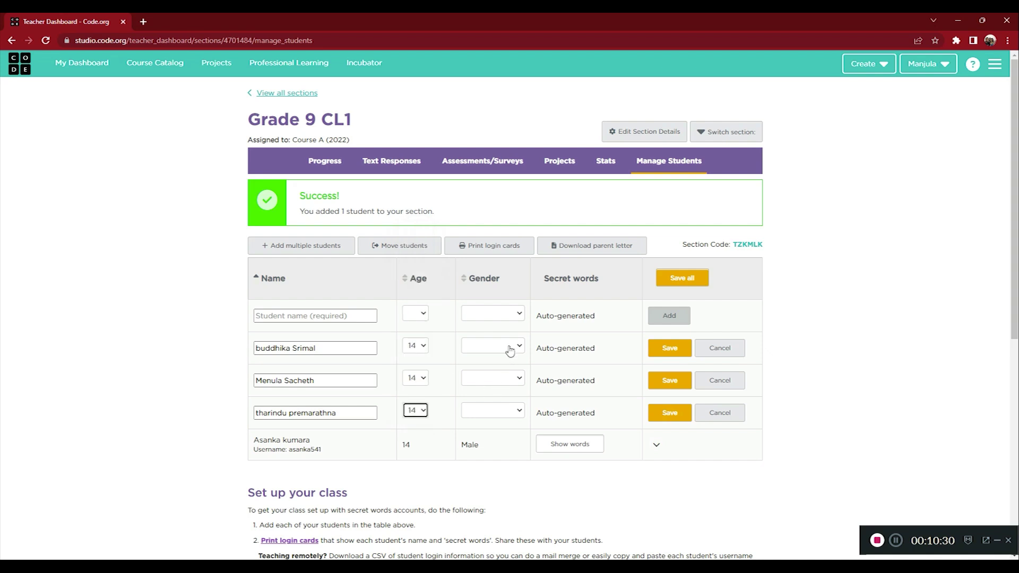
- Set all three new rows to Male, save them all, and return to My Dashboard
left_click(510, 349)
left_click(510, 368)
left_click(504, 378)
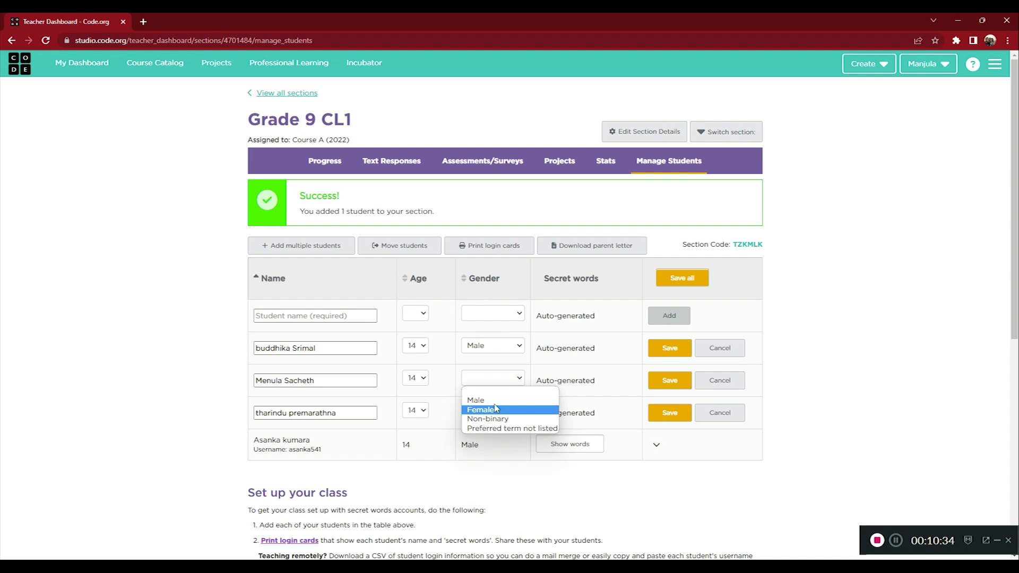
left_click(484, 400)
left_click(510, 412)
left_click(488, 431)
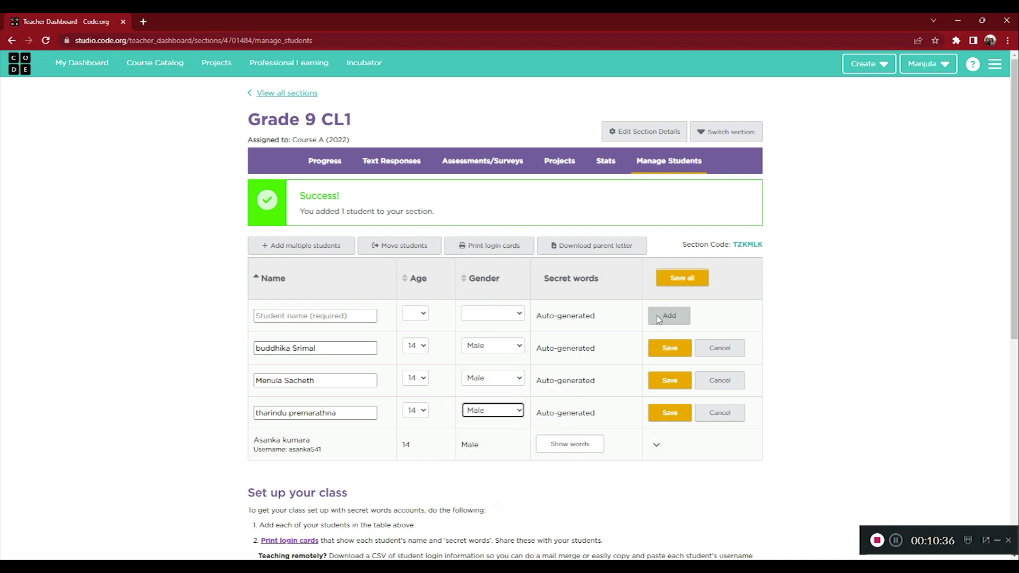
left_click(683, 281)
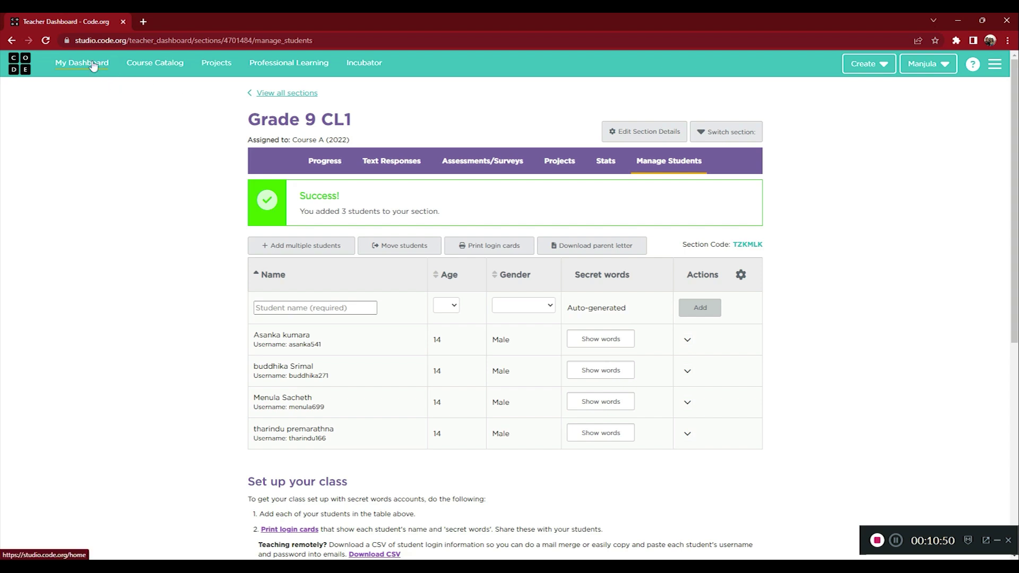
left_click(93, 64)
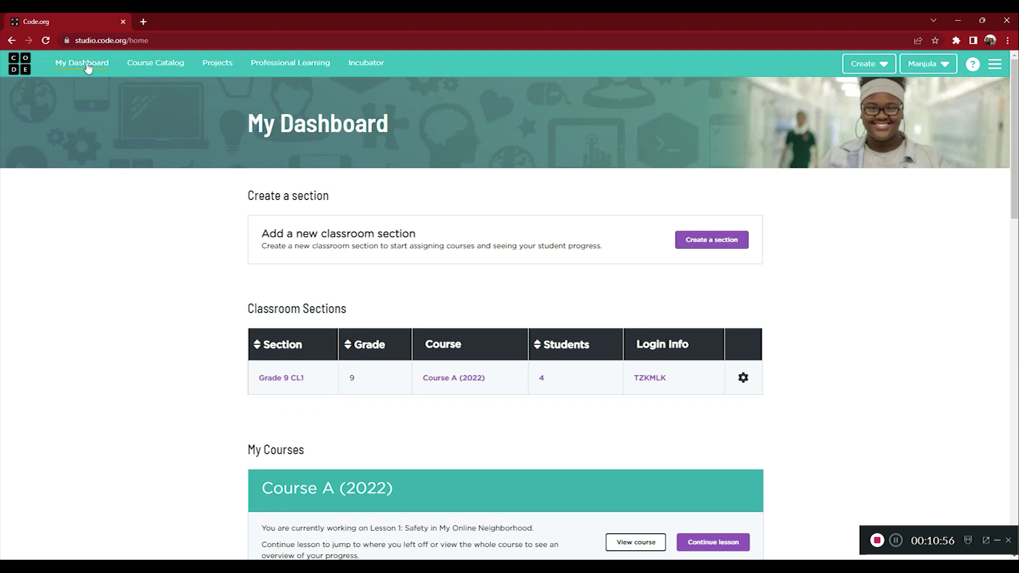
- Open the Grade 9 CL1 section from the teacher dashboard
left_click(88, 65)
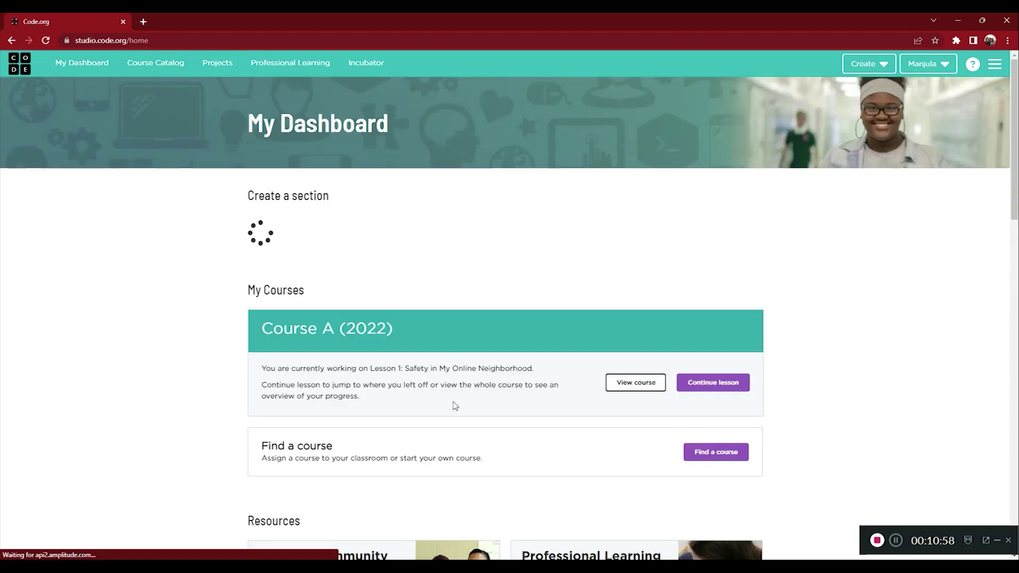
scroll(424, 366, "down", 1)
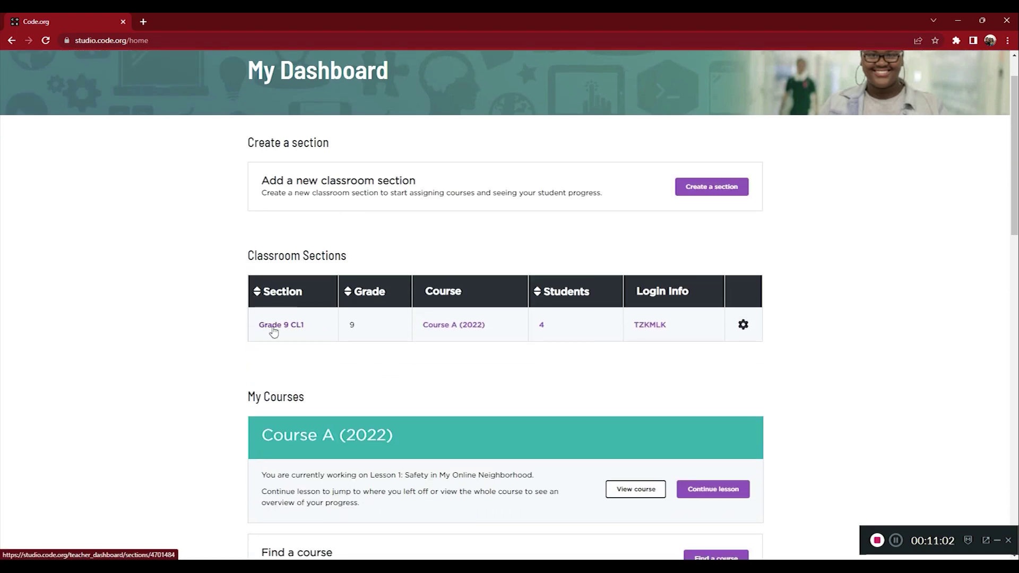
left_click(273, 330)
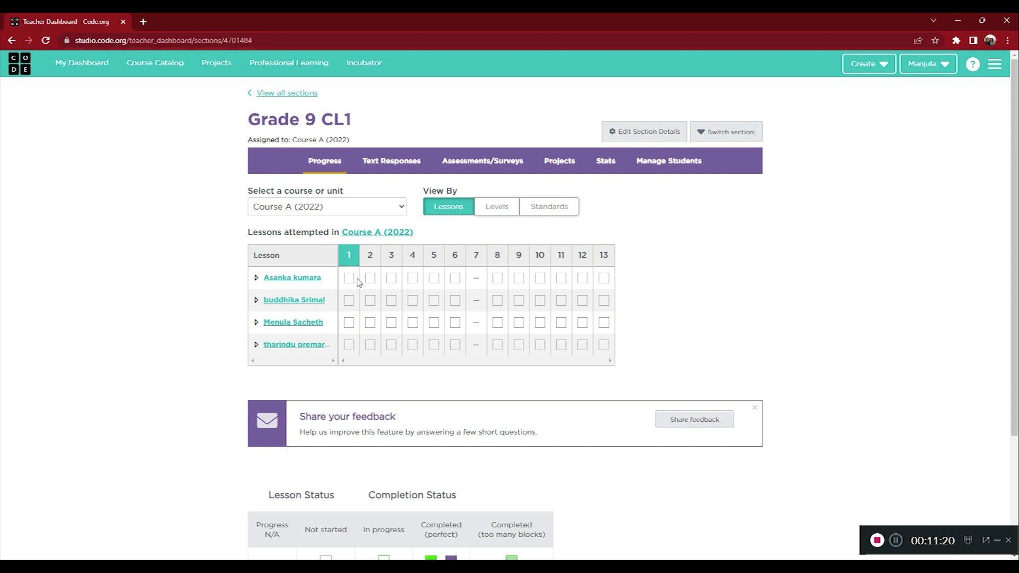
- Switch the progress view from Levels to CSTA Standards and dismiss the notice
left_click(493, 212)
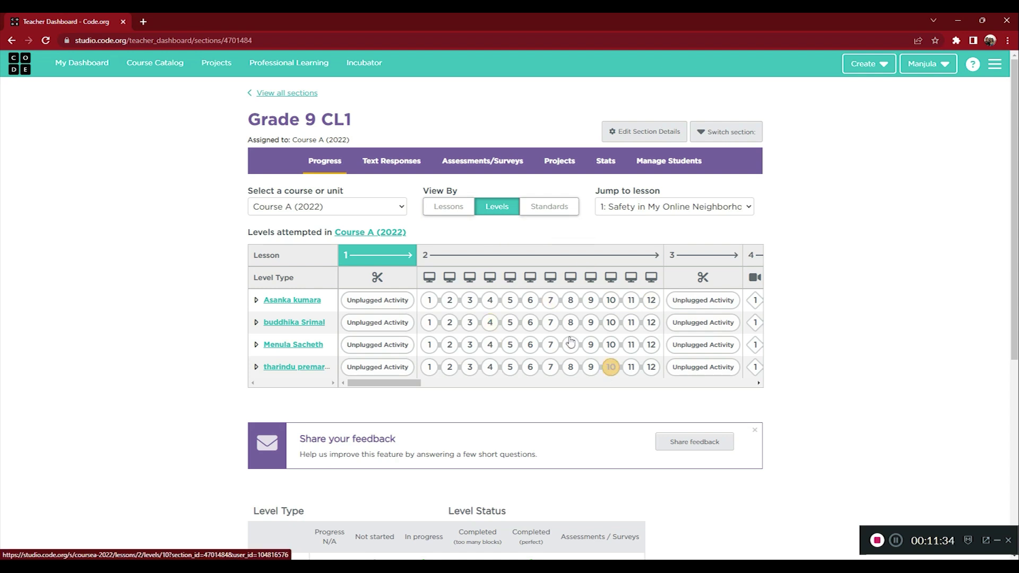
left_click(533, 212)
left_click(679, 296)
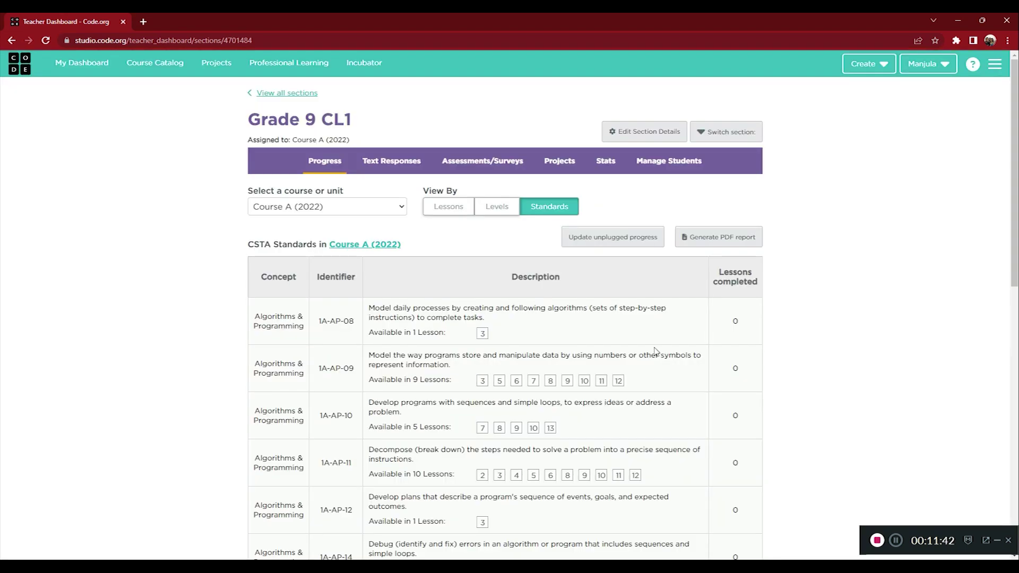
scroll(378, 312, "down", 2)
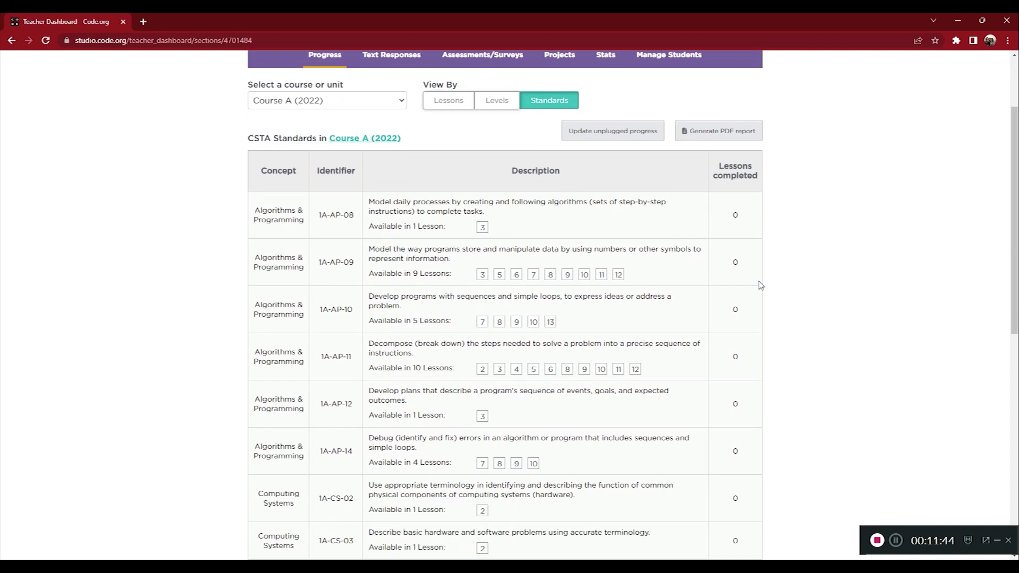
scroll(449, 120, "up", 2)
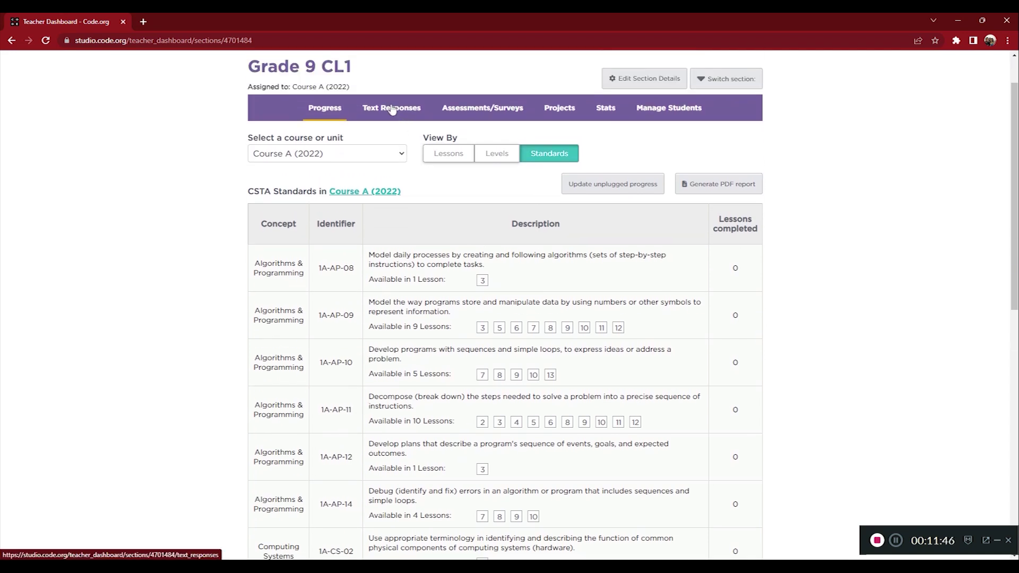
- Look through the Text Responses, Assessments/Surveys, Projects and Stats tabs, ending on Manage Students
left_click(393, 108)
left_click(468, 171)
left_click(561, 165)
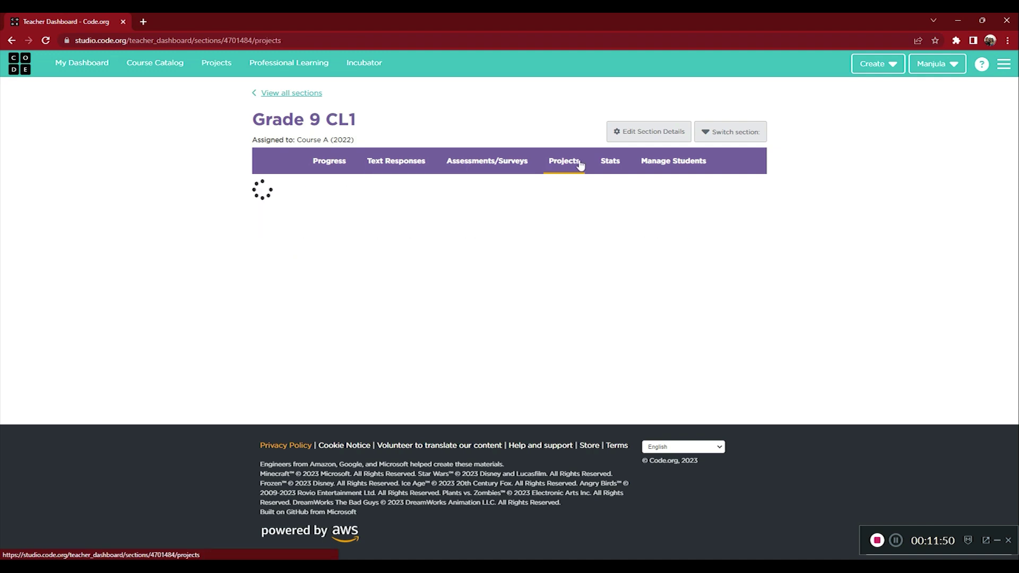
left_click(603, 168)
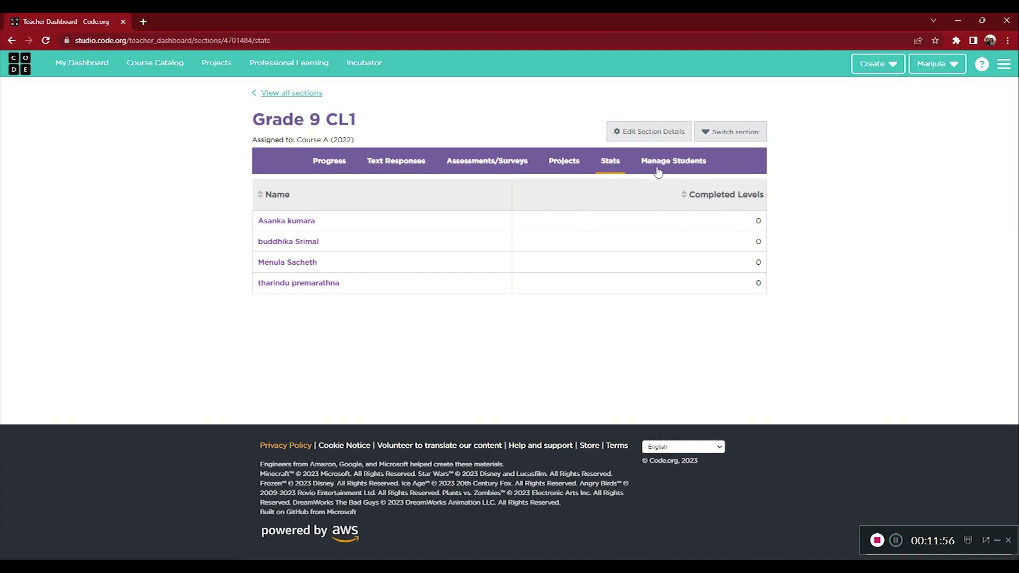
left_click(659, 170)
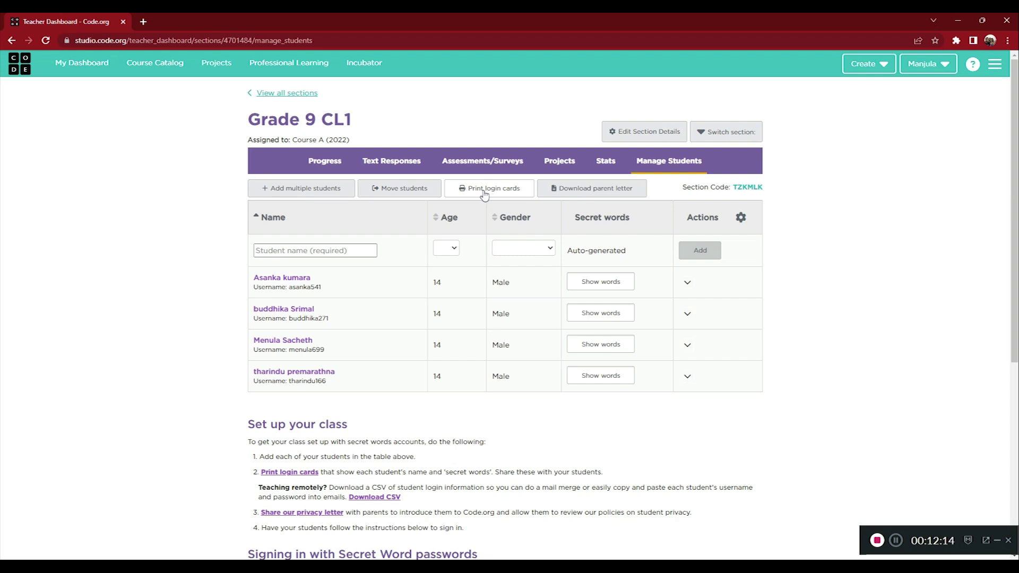
- Open the print preview of the section's login cards with destination Save as PDF
left_click(485, 192)
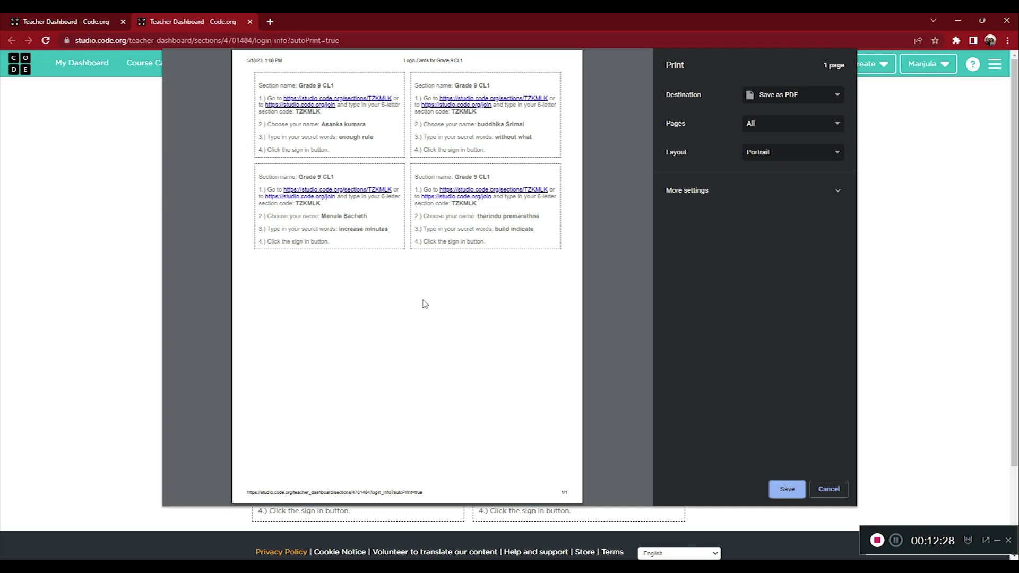
left_click(776, 98)
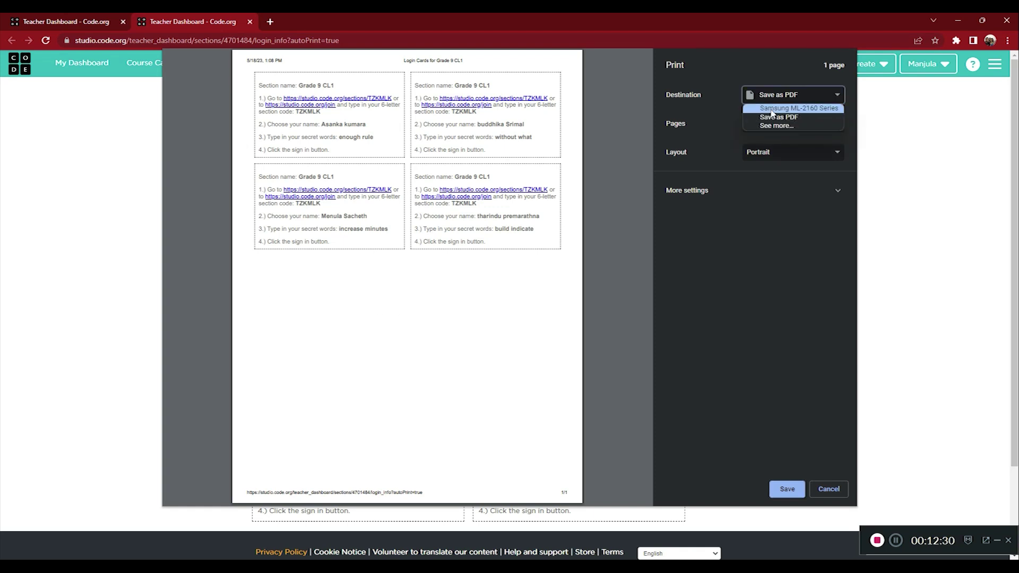
left_click(728, 108)
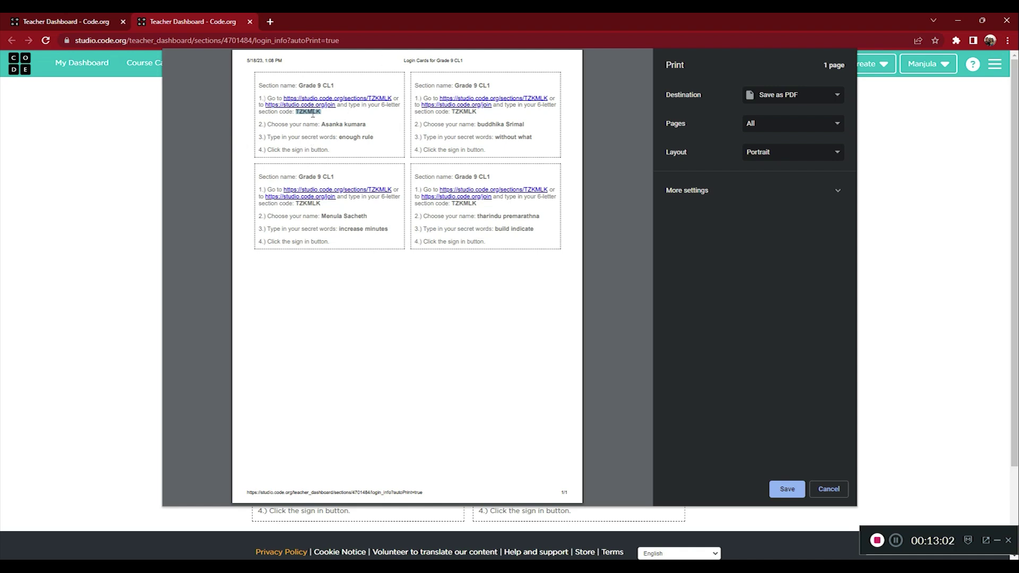
- Highlight the student name and secret words on the first login card
left_click_drag(322, 124, 366, 126)
left_click_drag(339, 137, 377, 141)
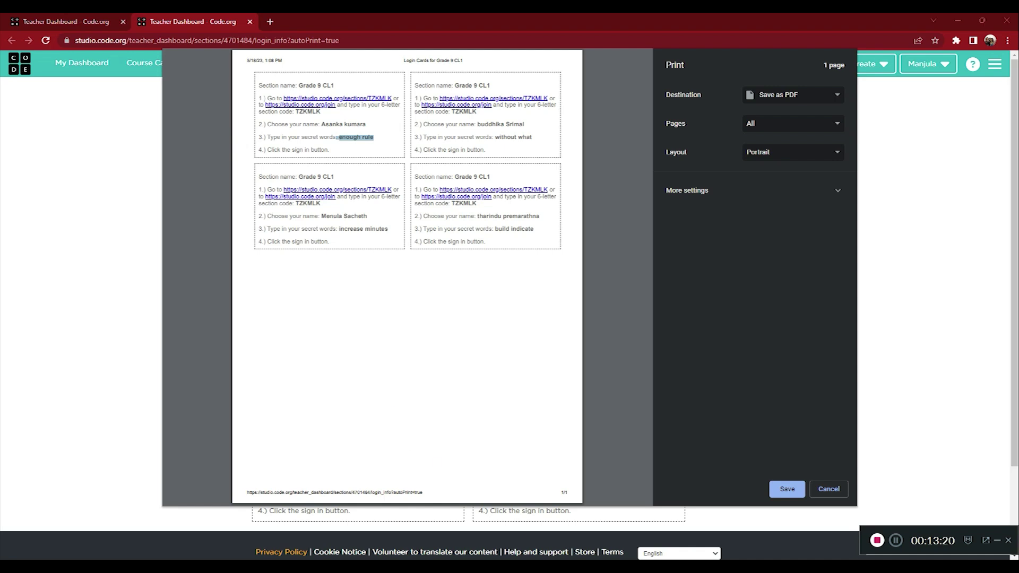
right_click(569, 567)
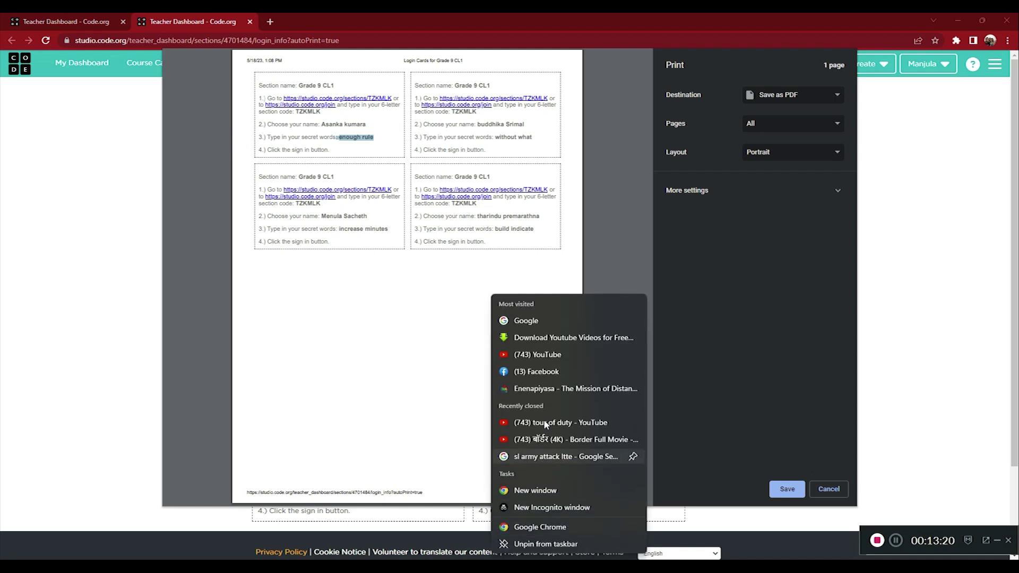
- Open the Code.org sign-in page in a second Chrome window placed on the right
left_click(540, 527)
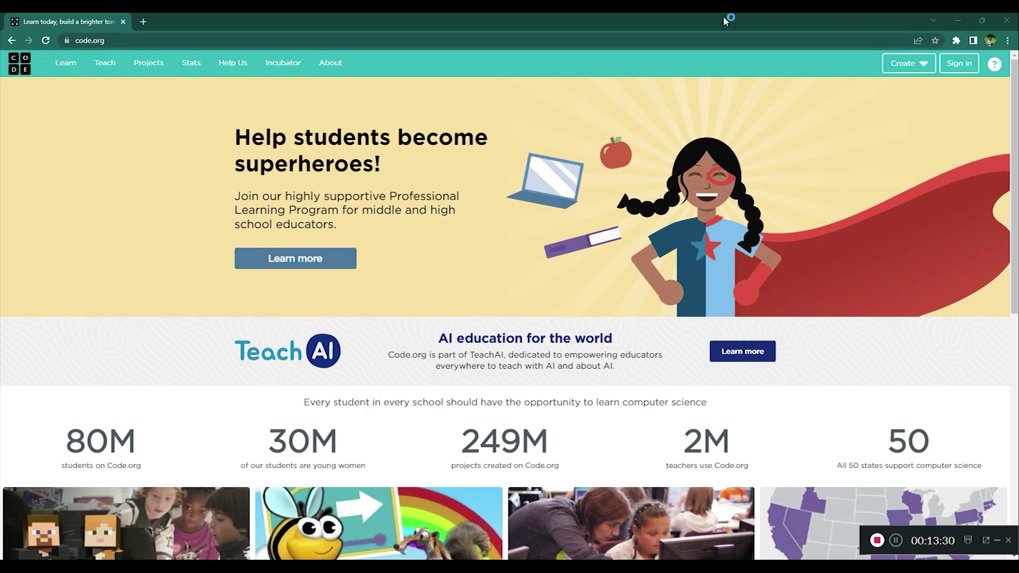
left_click(960, 66)
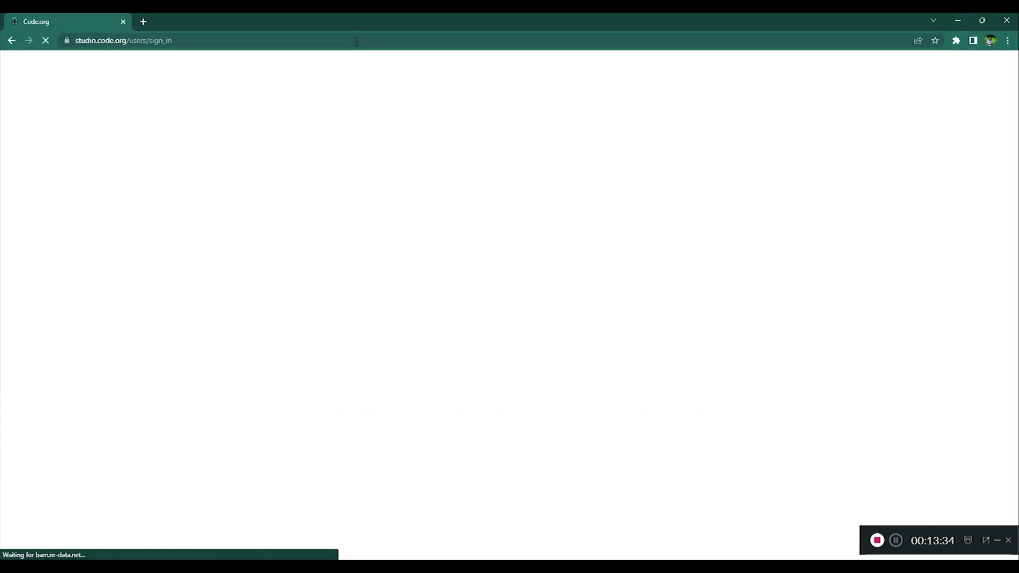
left_click_drag(411, 24, 587, 27)
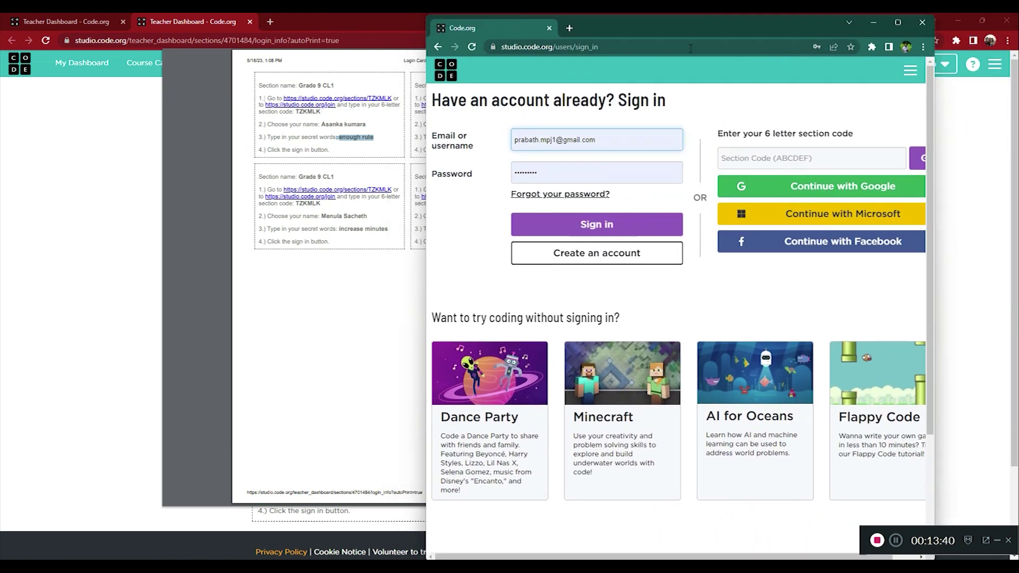
left_click_drag(691, 26, 929, 13)
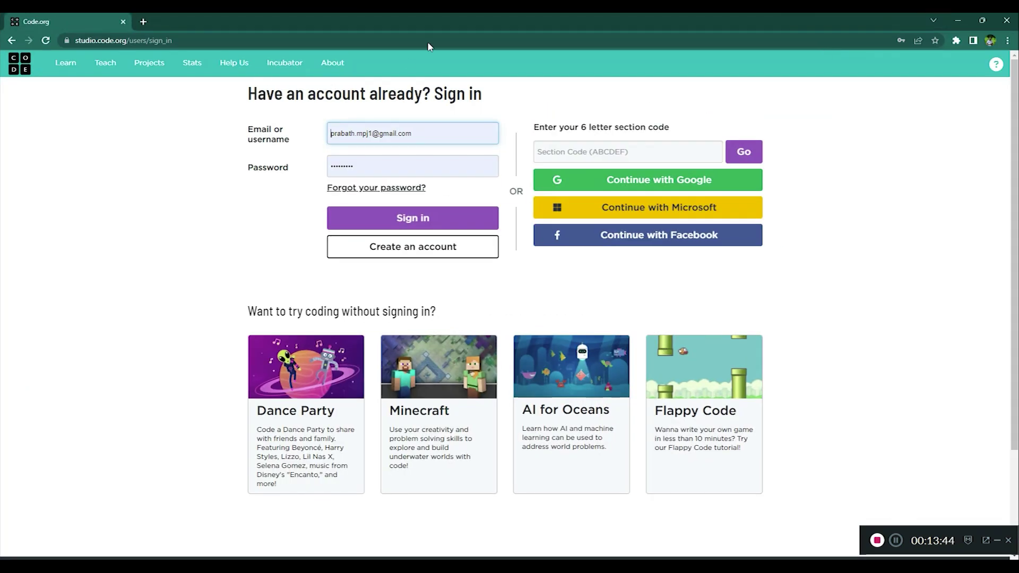
left_click_drag(467, 20, 1017, 139)
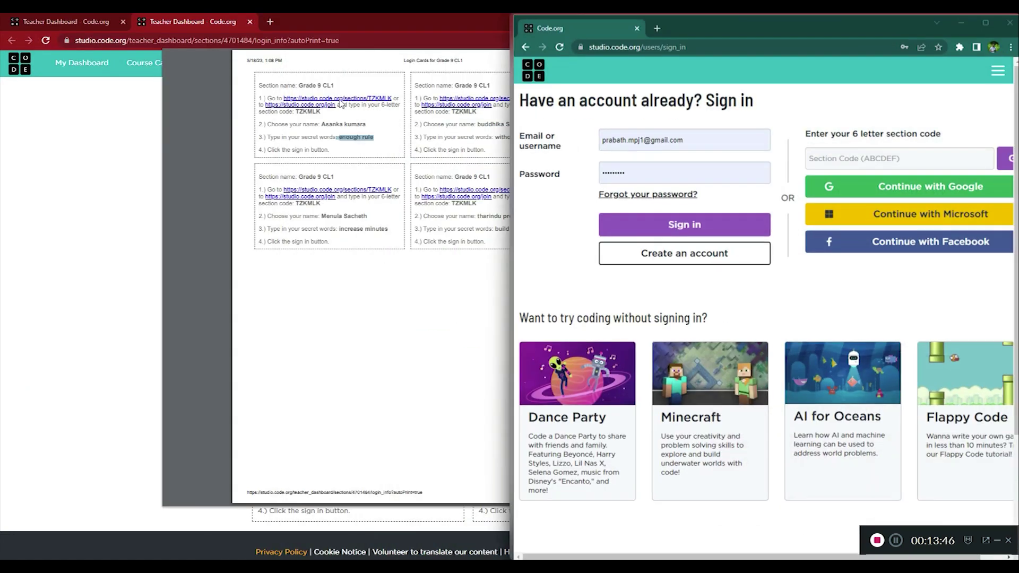
left_click(238, 174)
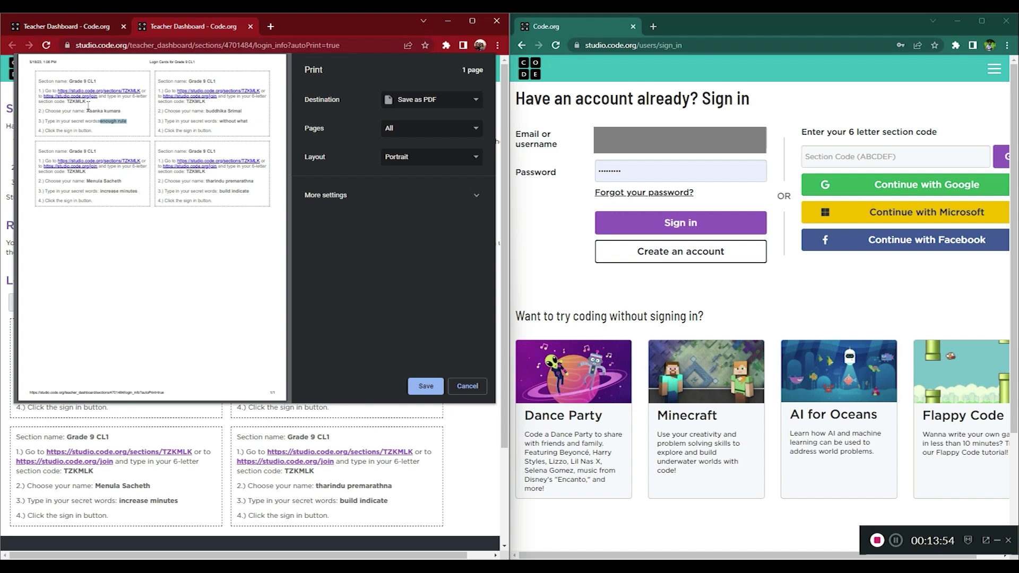
scroll(90, 110, "up", 3)
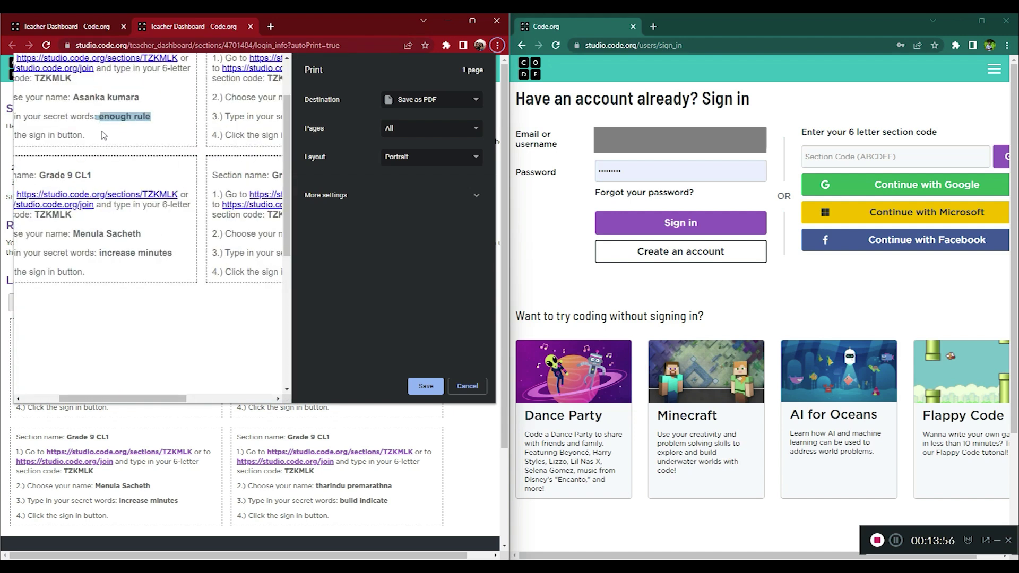
left_click_drag(36, 78, 73, 79)
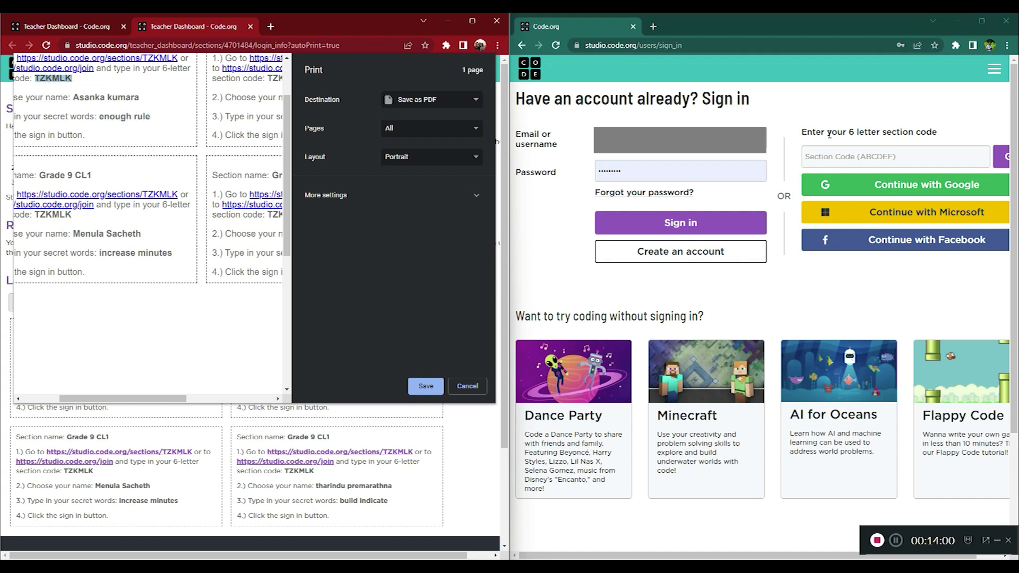
left_click(845, 157)
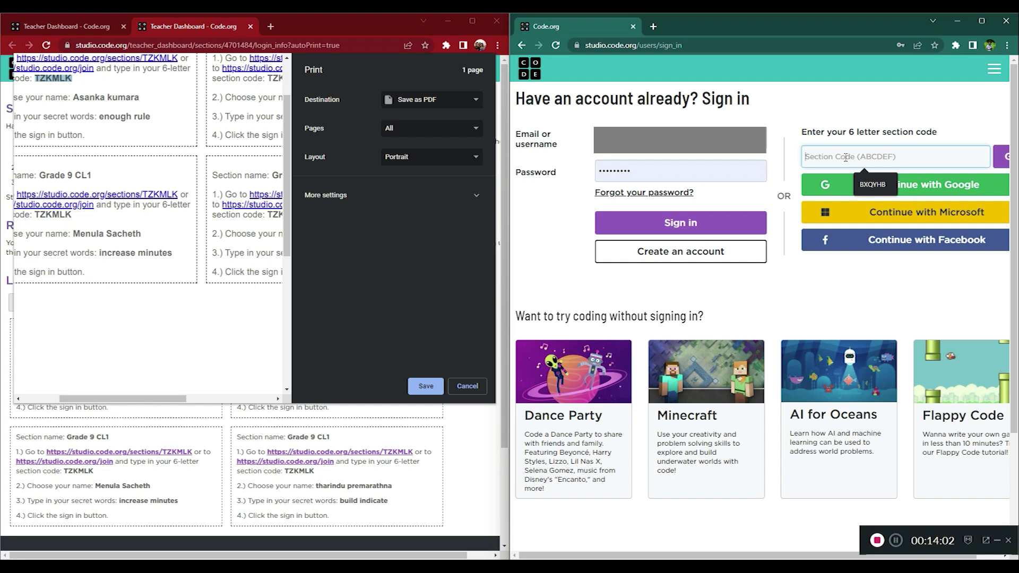
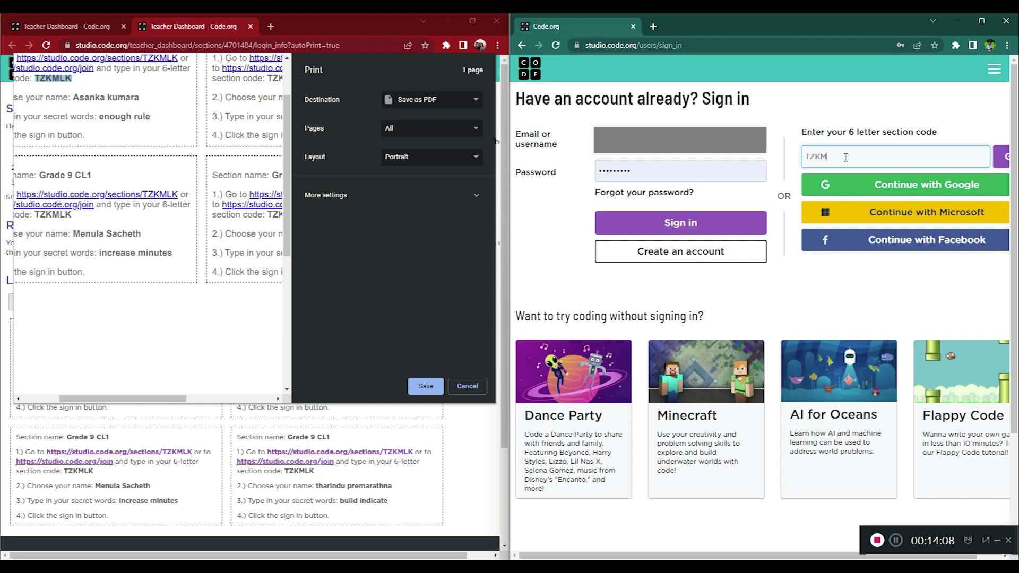
left_click(1001, 157)
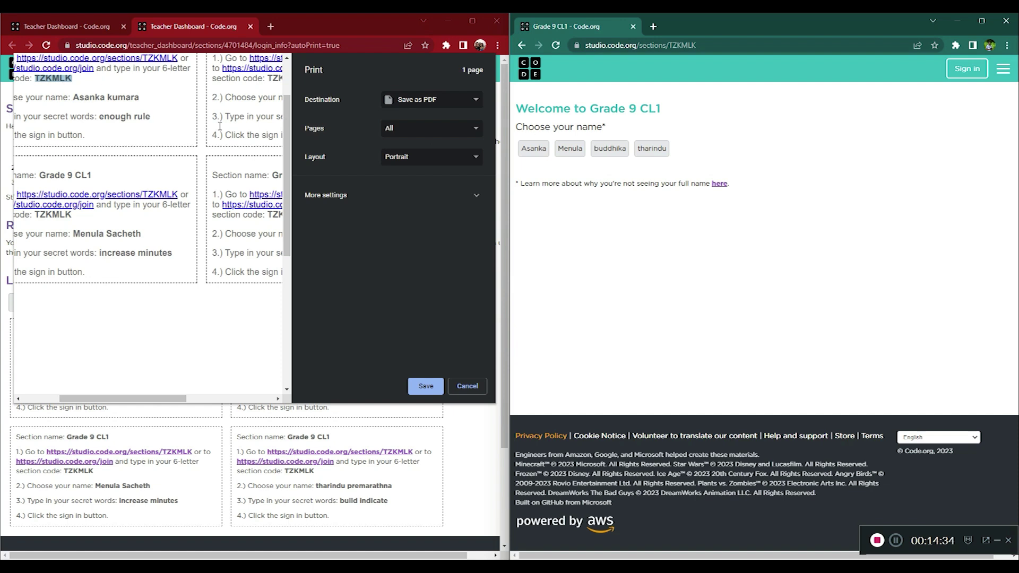
left_click(534, 150)
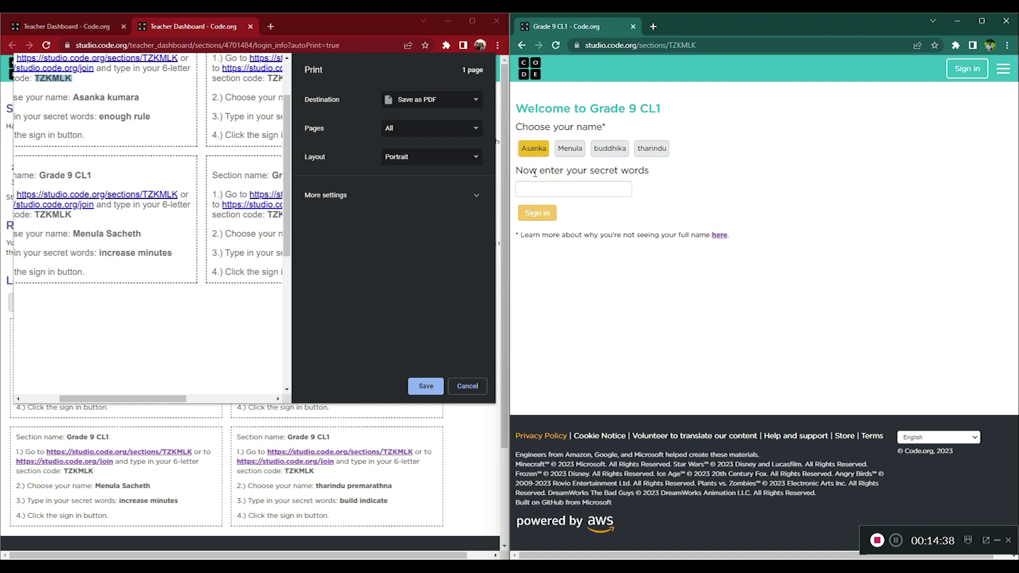